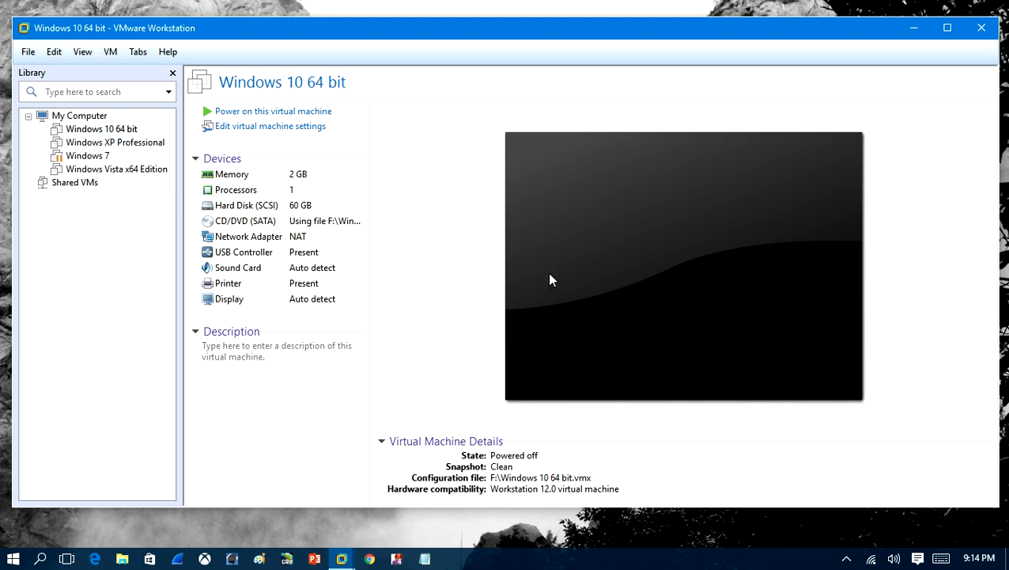
View the Windows XP Professional virtual machine's summary, then close VMware Workstation.
{"action": "mouse_move", "coordinate": [121, 24]}
{"action": "left_mouse_down"}
{"action": "mouse_move", "coordinate": [235, 36]}
{"action": "mouse_move", "coordinate": [128, 30]}
{"action": "left_mouse_up"}
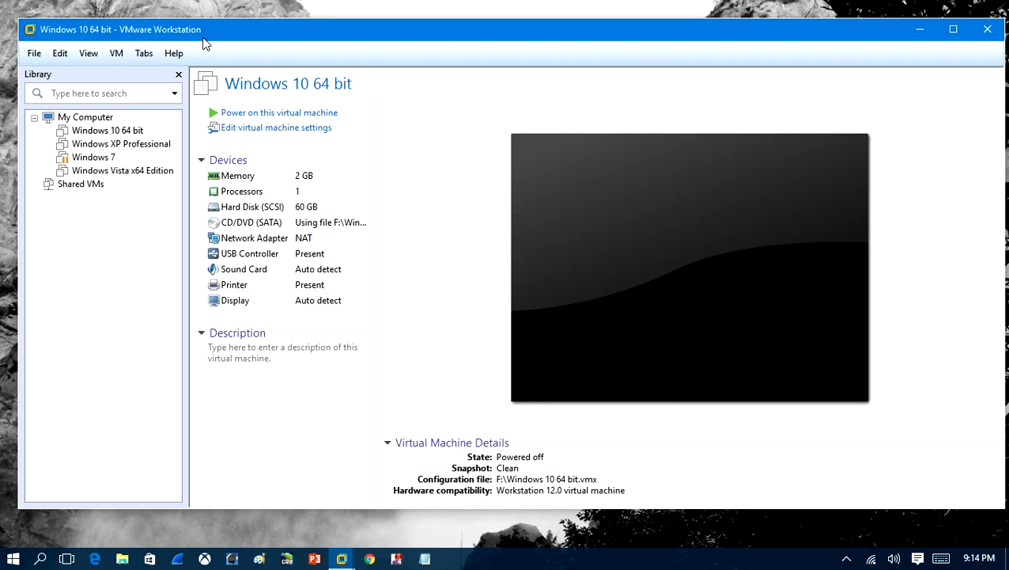
{"action": "left_click", "coordinate": [138, 144]}
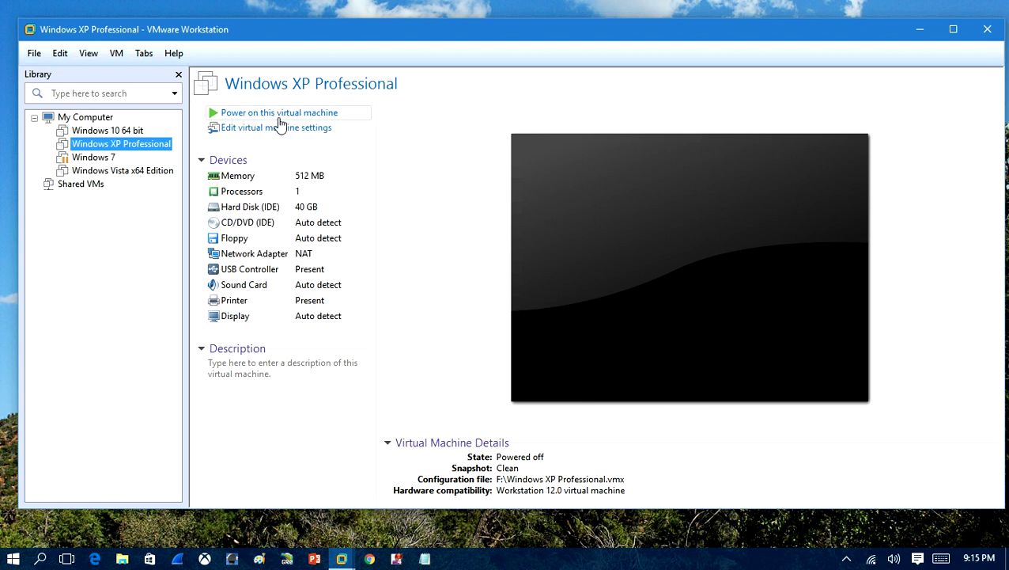
{"action": "left_click", "coordinate": [987, 29]}
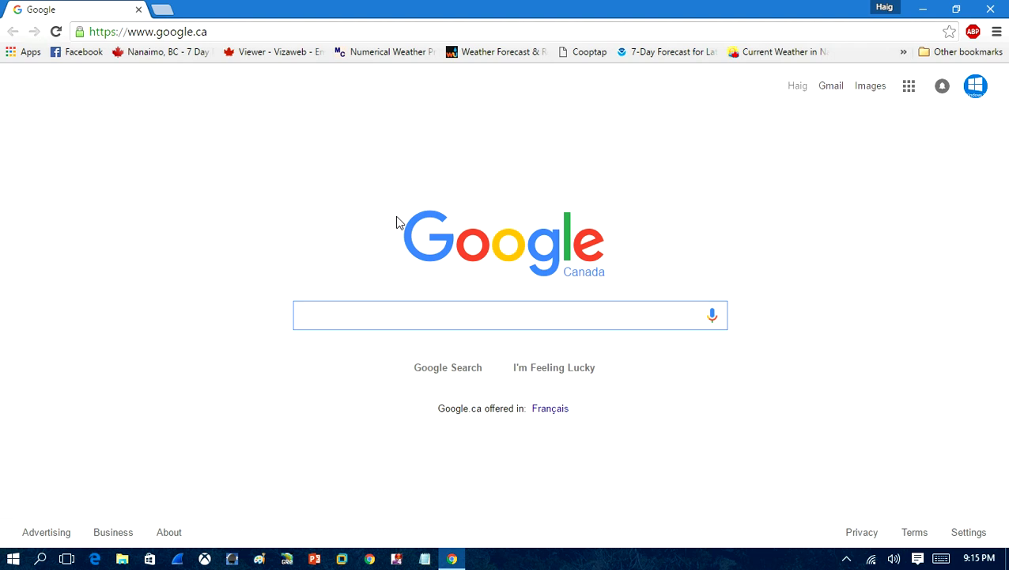
Switch to Chrome, search Google for malc0de.com and open the Malc0de Database result.
{"action": "type", "text": "Malc"}
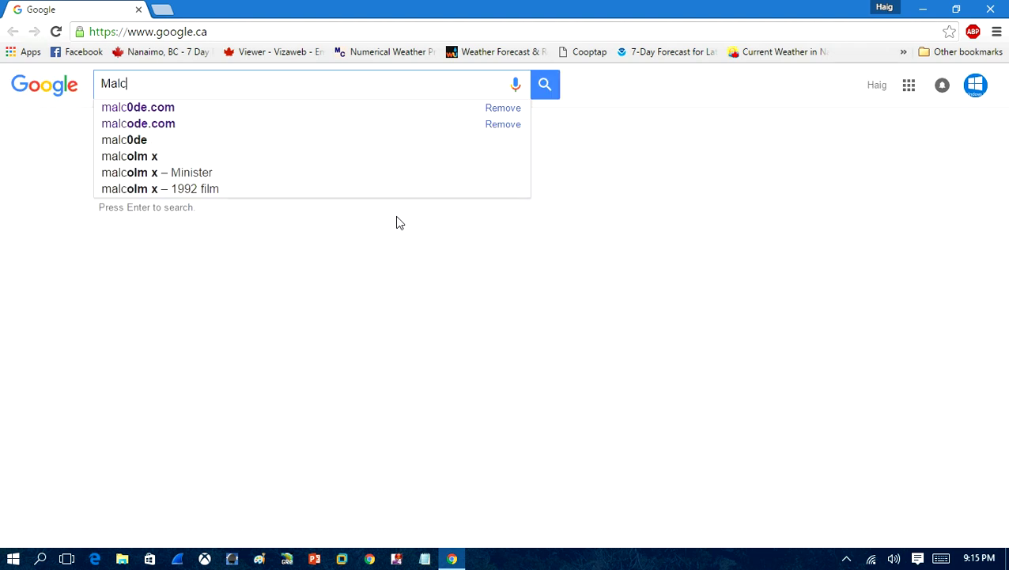
{"action": "type", "text": " d"}
{"action": "key", "text": "BackSpace"}
{"action": "key", "text": "BackSpace"}
{"action": "type", "text": "-"}
{"action": "key", "text": "BackSpace"}
{"action": "type", "text": "0"}
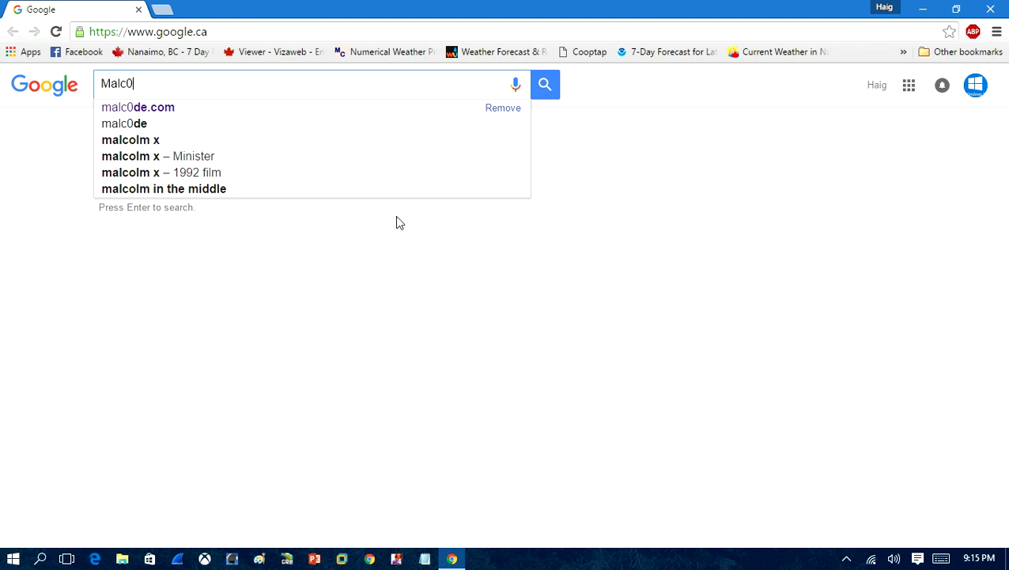
{"action": "type", "text": "de"}
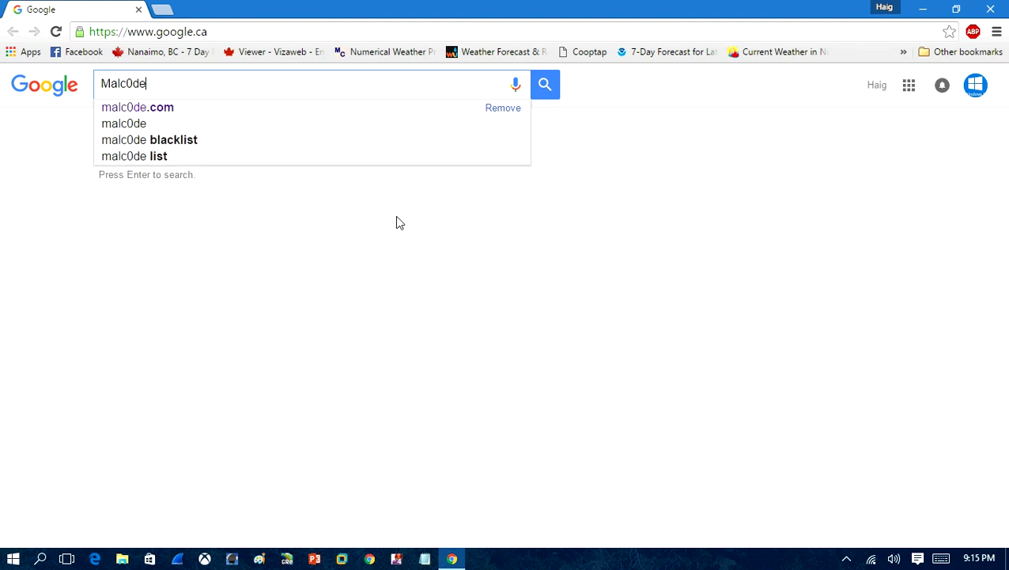
{"action": "left_click", "coordinate": [203, 112]}
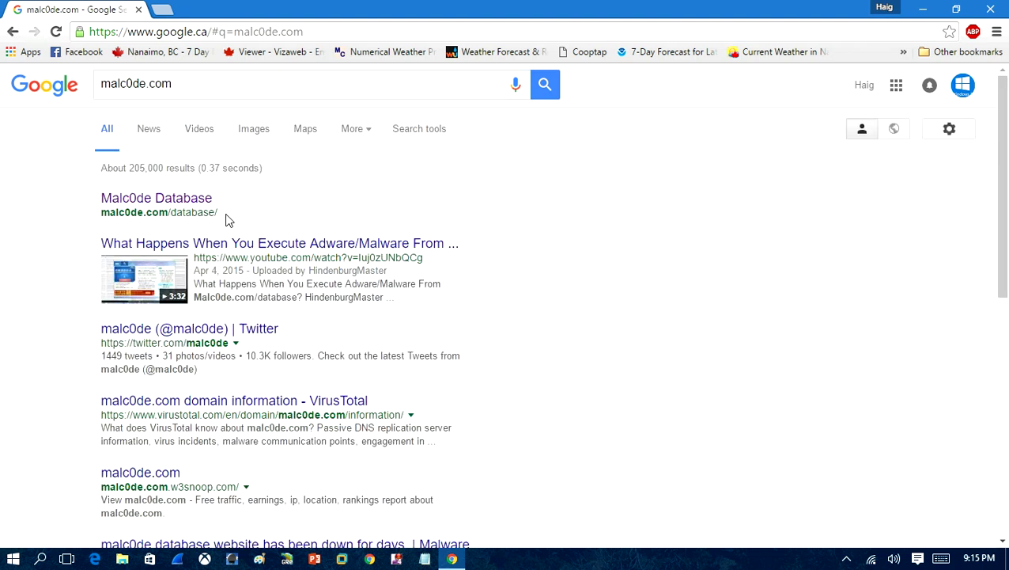
{"action": "left_click", "coordinate": [109, 199]}
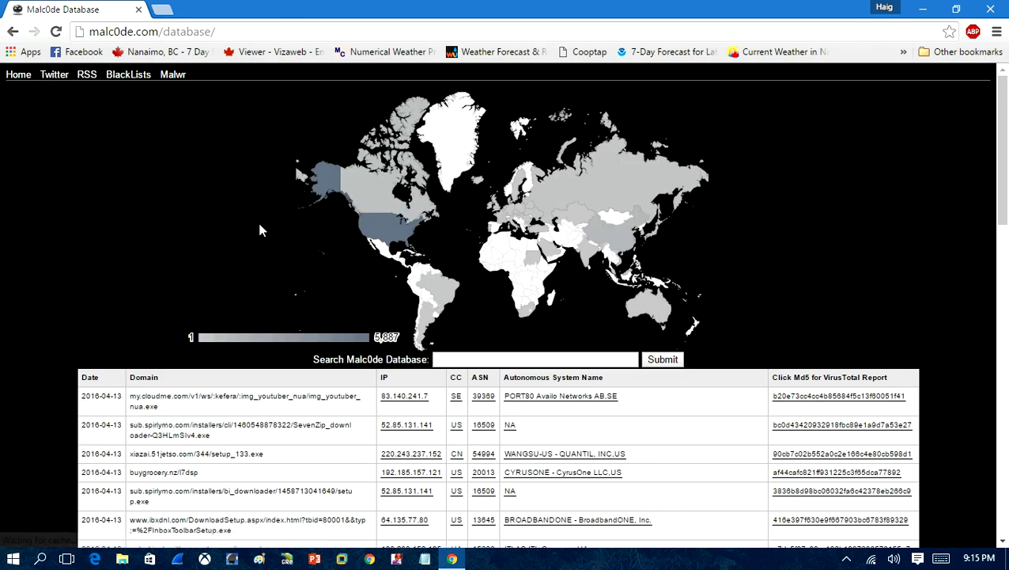
Try to download img_youtuber_nua.exe by loading the first my.cloudme.com address copied from the database's Domain column.
{"action": "scroll", "coordinate": [178, 372], "scroll_direction": "down", "scroll_amount": 5}
{"action": "scroll", "coordinate": [178, 371], "scroll_direction": "up", "scroll_amount": 4}
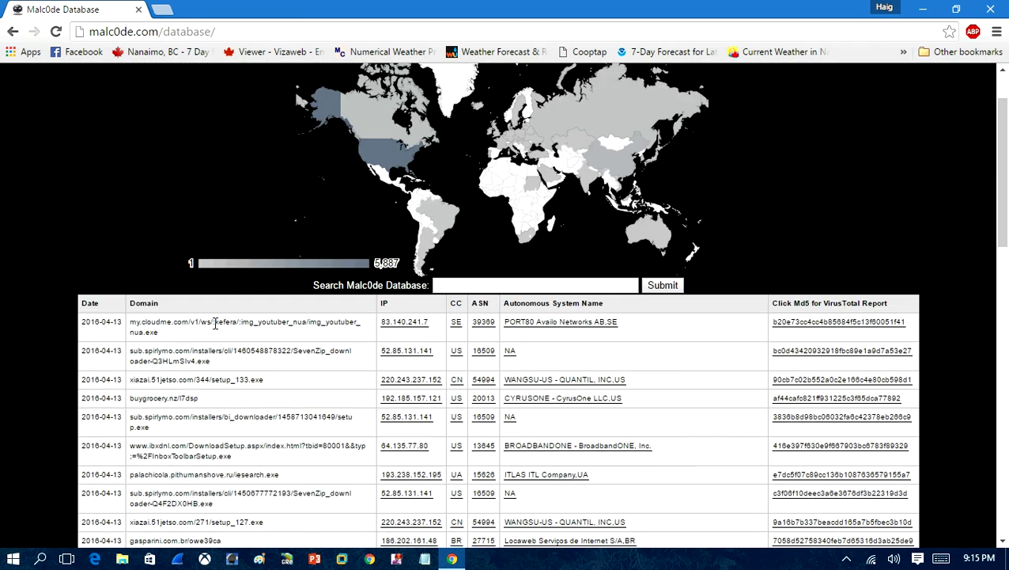
{"action": "left_click_drag", "start_coordinate": [160, 332], "coordinate": [129, 321]}
{"action": "right_click", "coordinate": [143, 329]}
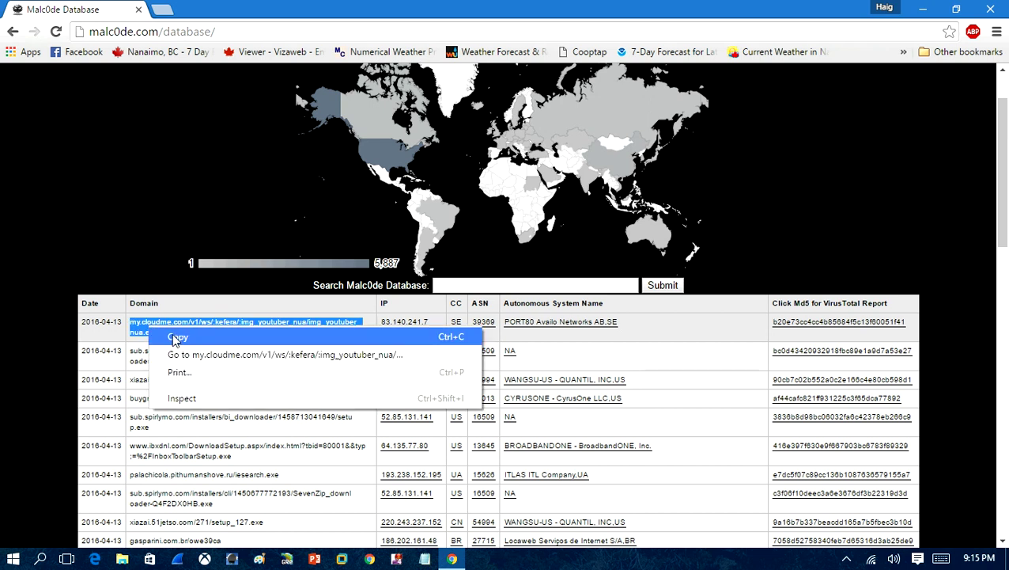
{"action": "left_click", "coordinate": [177, 340]}
{"action": "left_click", "coordinate": [214, 31]}
{"action": "right_click", "coordinate": [213, 32]}
{"action": "left_click", "coordinate": [224, 97]}
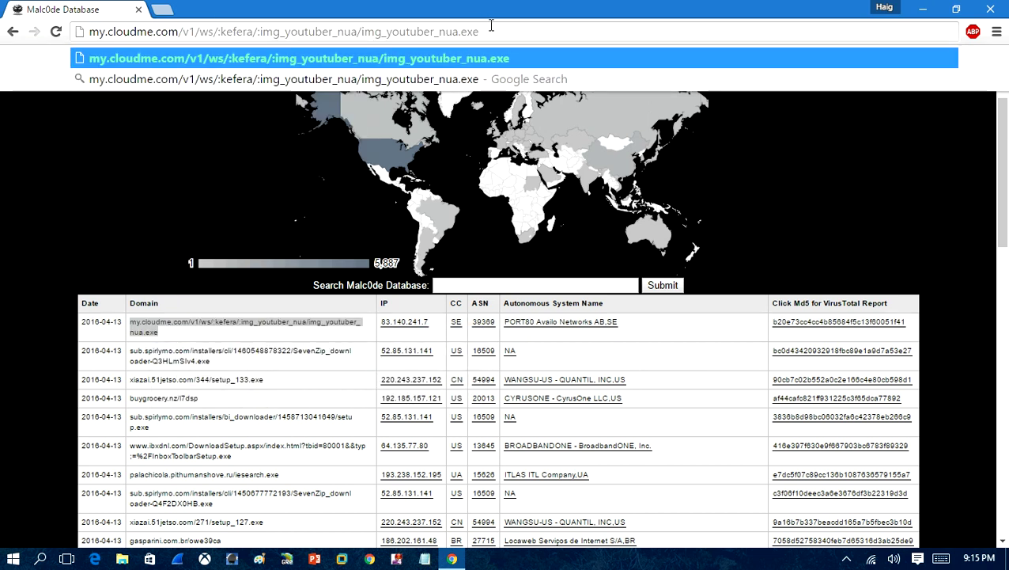
{"action": "key", "text": "Return"}
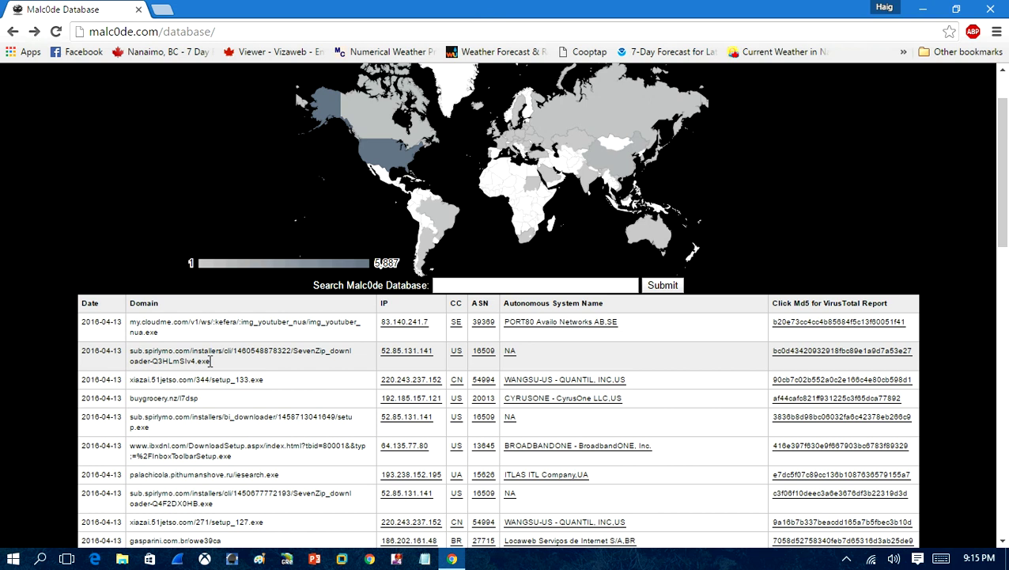
Copy the sub.spirlymo.com address ending in SevenZip_downloader-Q3HLmSIv4.exe, load it and save the file to the Malware Samples folder.
{"action": "left_click_drag", "start_coordinate": [212, 360], "coordinate": [129, 350]}
{"action": "right_click", "coordinate": [141, 355]}
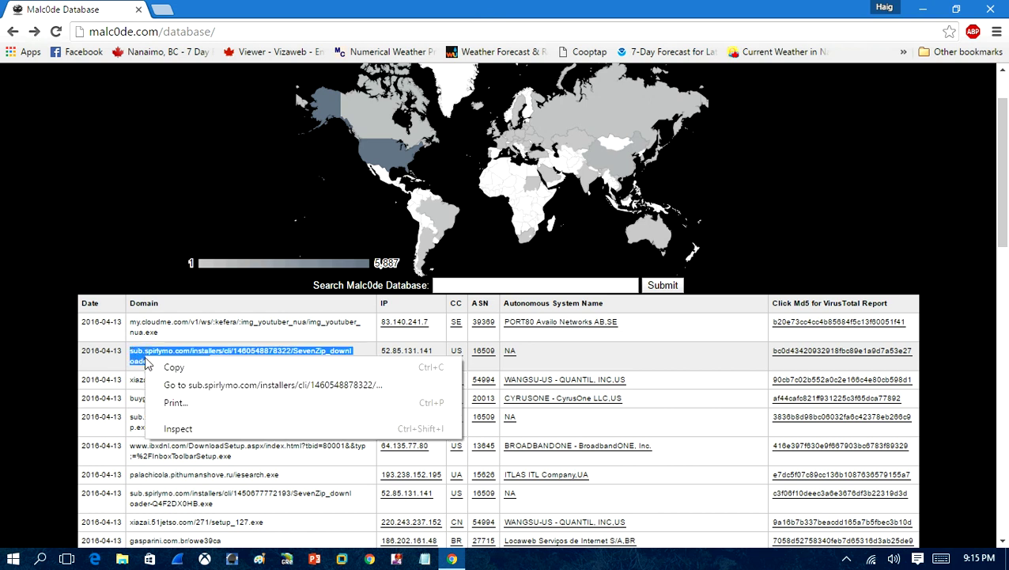
{"action": "left_click", "coordinate": [180, 364]}
{"action": "right_click", "coordinate": [162, 32]}
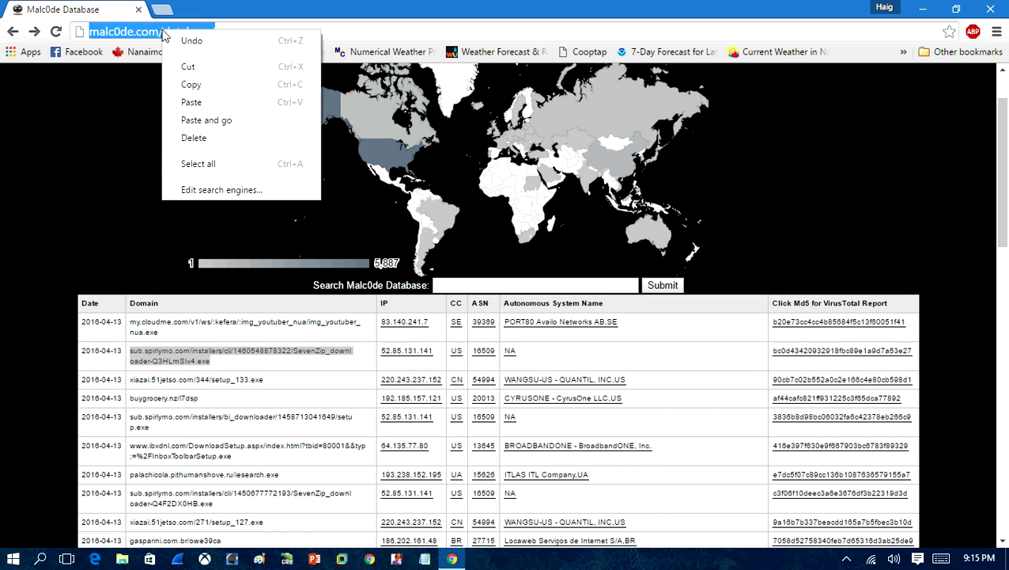
{"action": "left_click", "coordinate": [181, 100]}
{"action": "key", "text": "Return"}
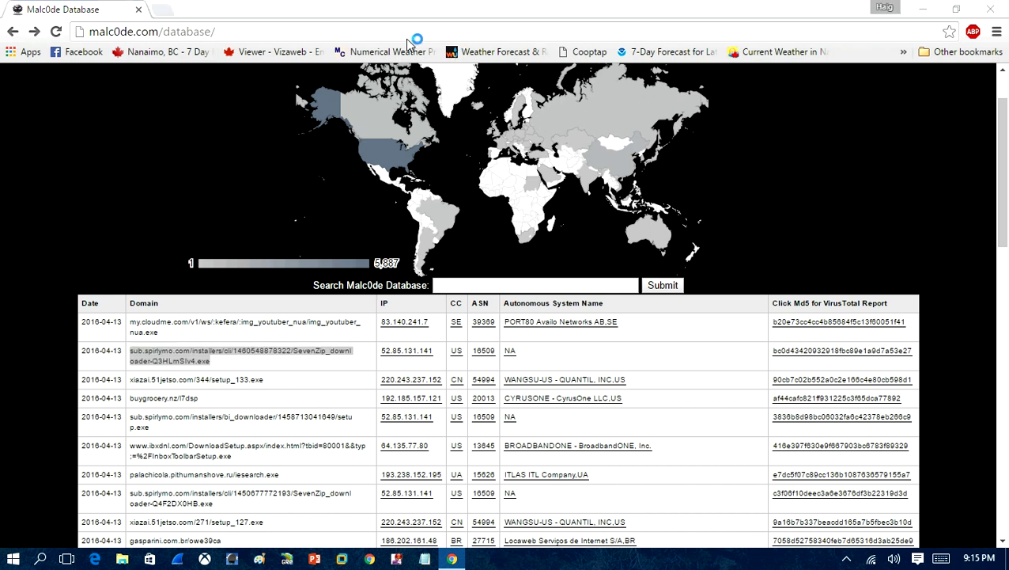
{"action": "left_click", "coordinate": [377, 330]}
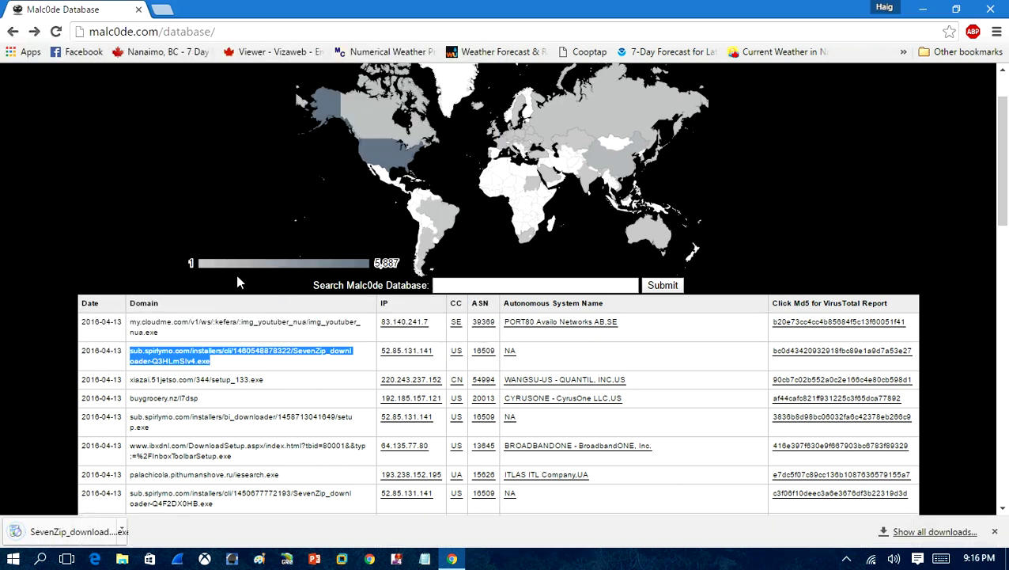
Download setup_133.exe from the listed address xiazai.51jetso.com/344/setup_133.exe and save it in the Malware Samples folder.
{"action": "scroll", "coordinate": [182, 164], "scroll_direction": "down", "scroll_amount": 2}
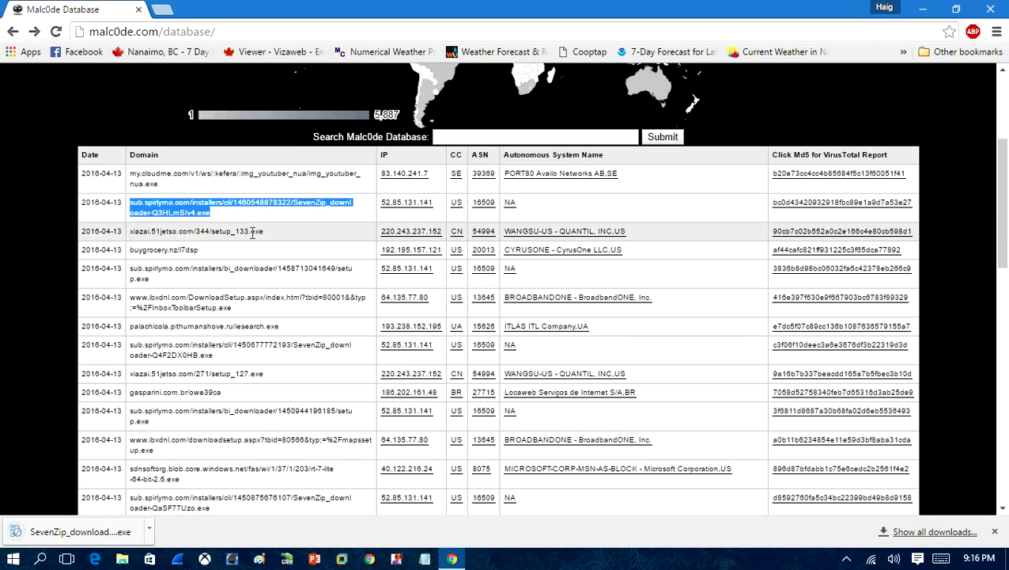
{"action": "left_click_drag", "start_coordinate": [268, 232], "coordinate": [127, 235]}
{"action": "right_click", "coordinate": [138, 232]}
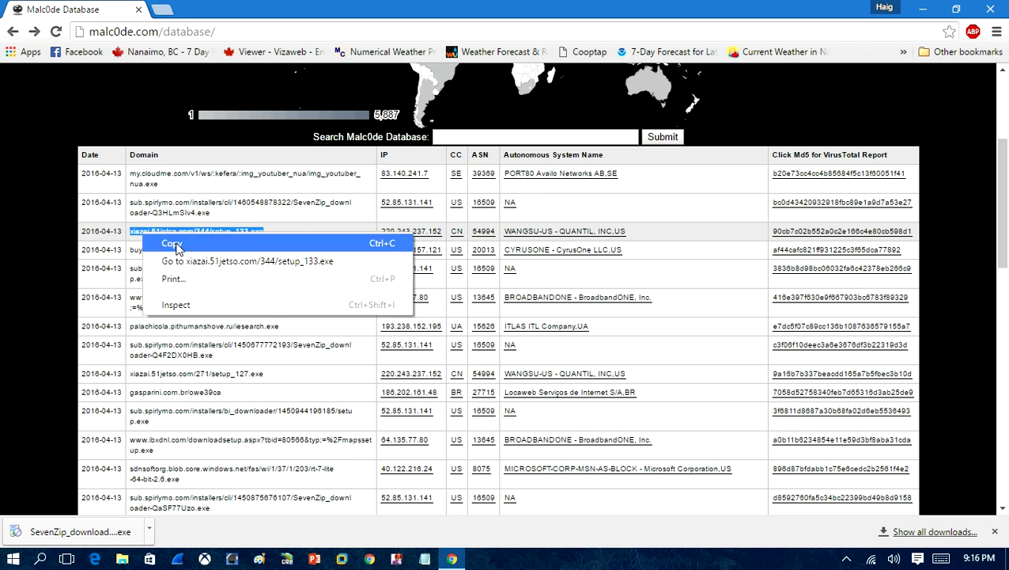
{"action": "left_click", "coordinate": [178, 248]}
{"action": "right_click", "coordinate": [201, 29]}
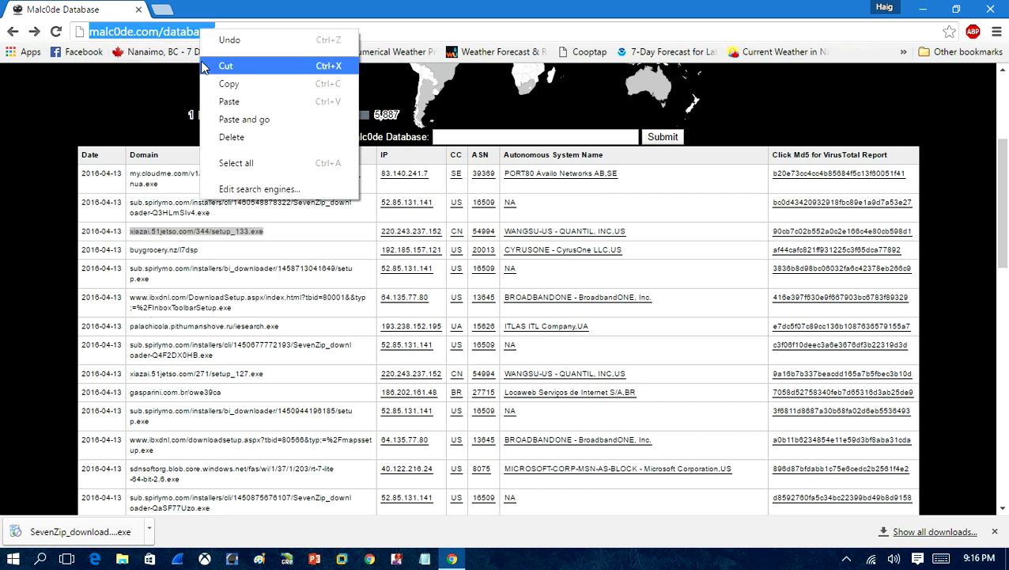
{"action": "left_click", "coordinate": [229, 116]}
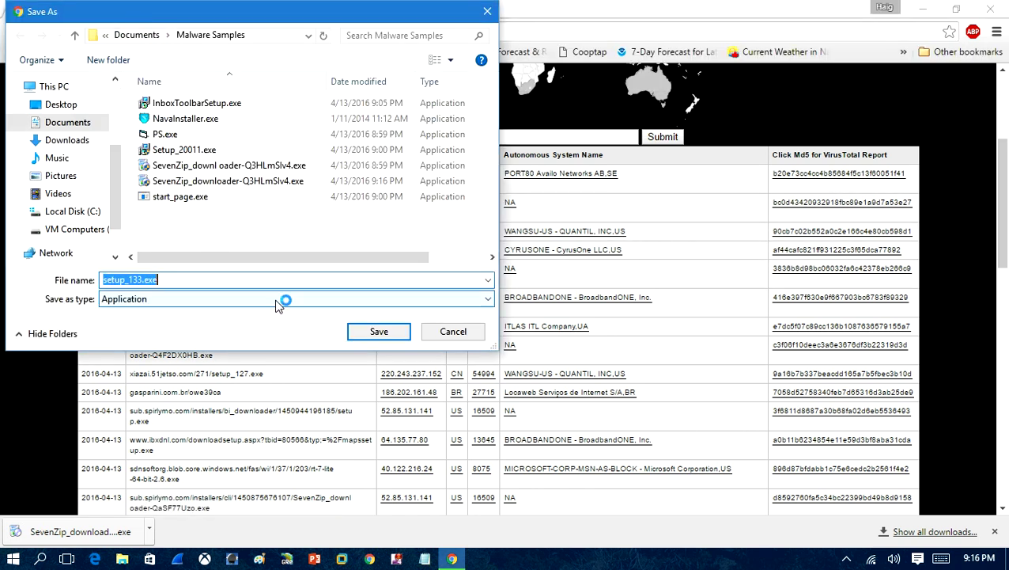
{"action": "left_click", "coordinate": [381, 331]}
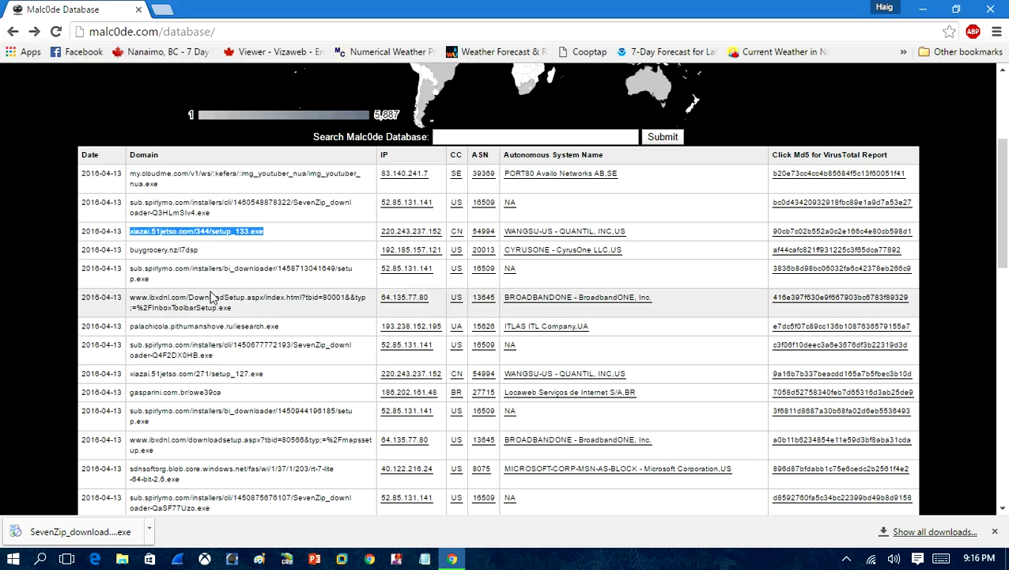
Try to download rt-7-lite -64-bit-2.6.exe from the listed sdnsoftorg.blob.core.windows.net address, then return to the database list.
{"action": "scroll", "coordinate": [192, 233], "scroll_direction": "down", "scroll_amount": 5}
{"action": "left_click_drag", "start_coordinate": [180, 256], "coordinate": [125, 245]}
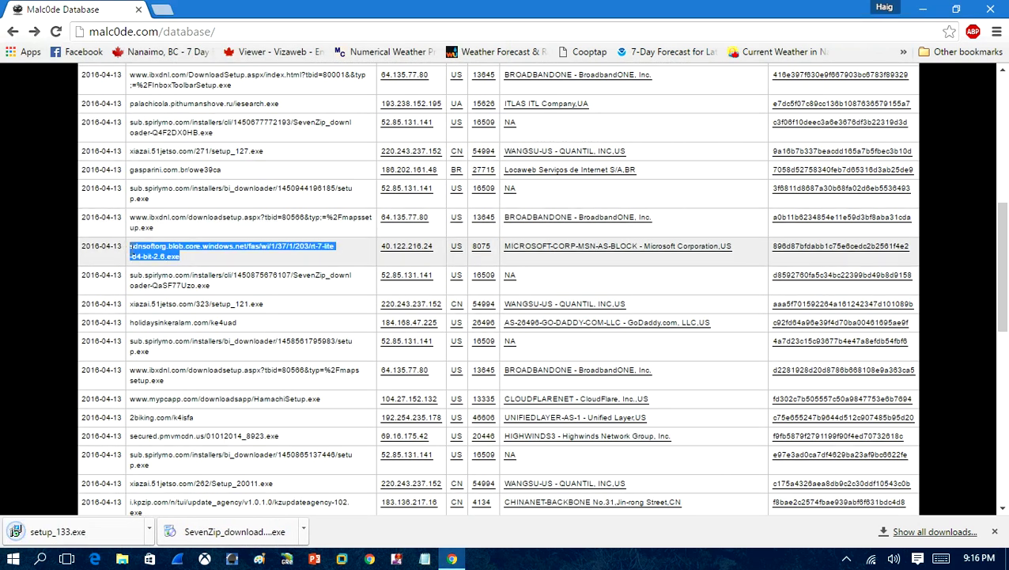
{"action": "right_click", "coordinate": [218, 253]}
{"action": "left_click", "coordinate": [238, 263]}
{"action": "left_click", "coordinate": [198, 31]}
{"action": "right_click", "coordinate": [198, 31]}
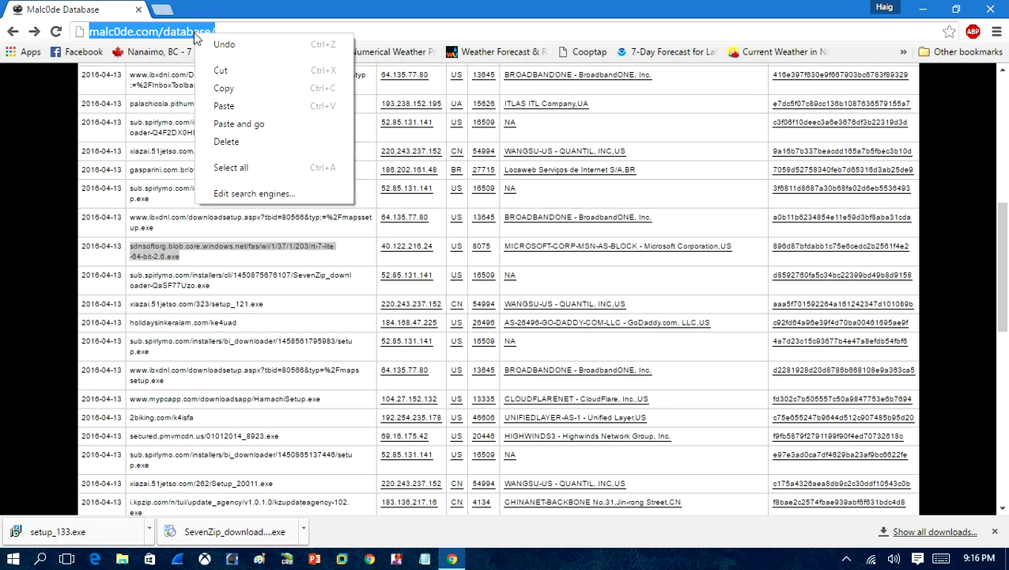
{"action": "left_click", "coordinate": [217, 101]}
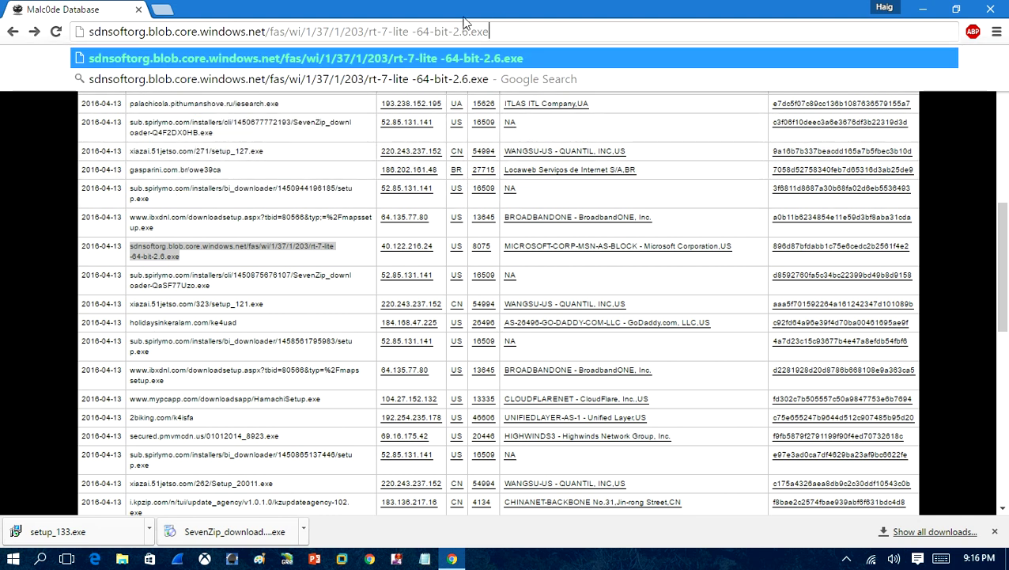
{"action": "key", "text": "Return"}
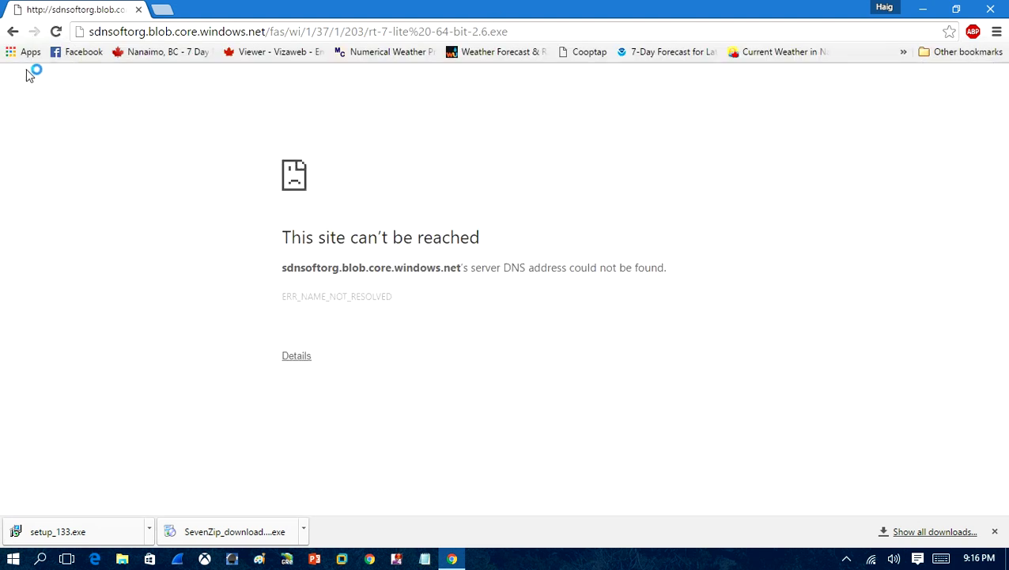
{"action": "left_click", "coordinate": [13, 32]}
Download celp.exe from the listed address service.gamegogle.com/sv3/common/celp.exe and save the file.
{"action": "scroll", "coordinate": [170, 123], "scroll_direction": "down", "scroll_amount": 3}
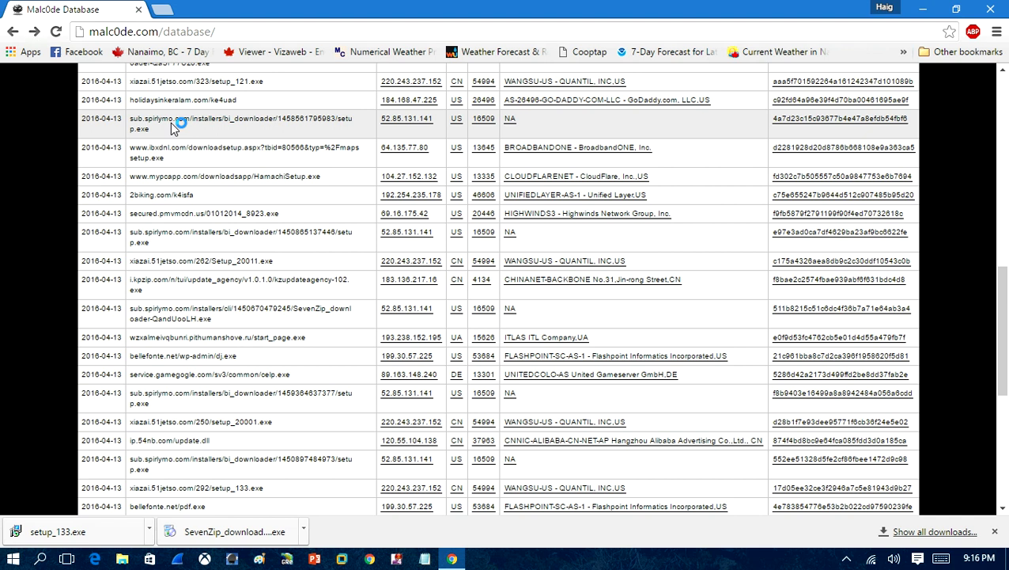
{"action": "left_click_drag", "start_coordinate": [287, 226], "coordinate": [129, 227]}
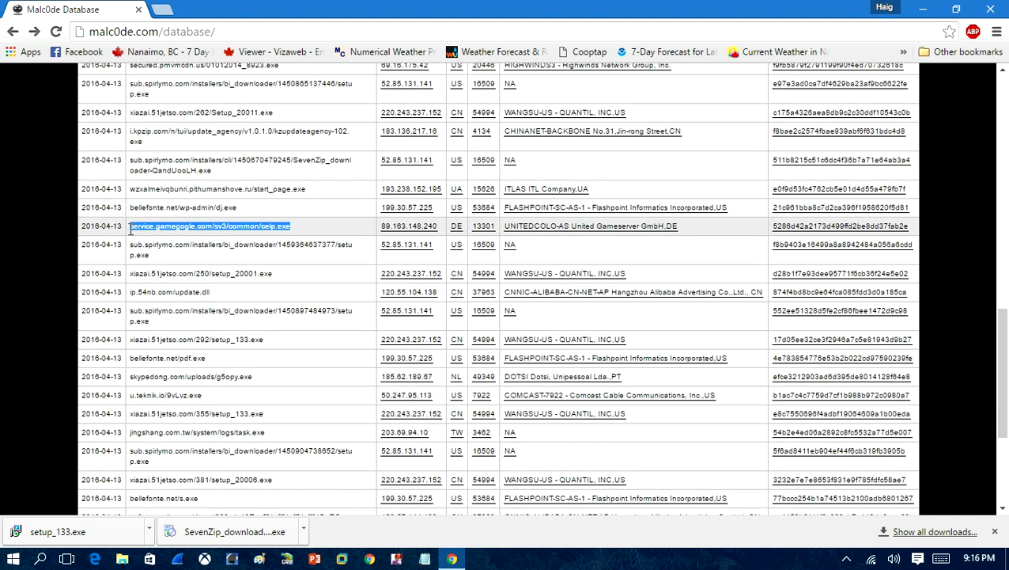
{"action": "right_click", "coordinate": [144, 226]}
{"action": "left_click", "coordinate": [175, 231]}
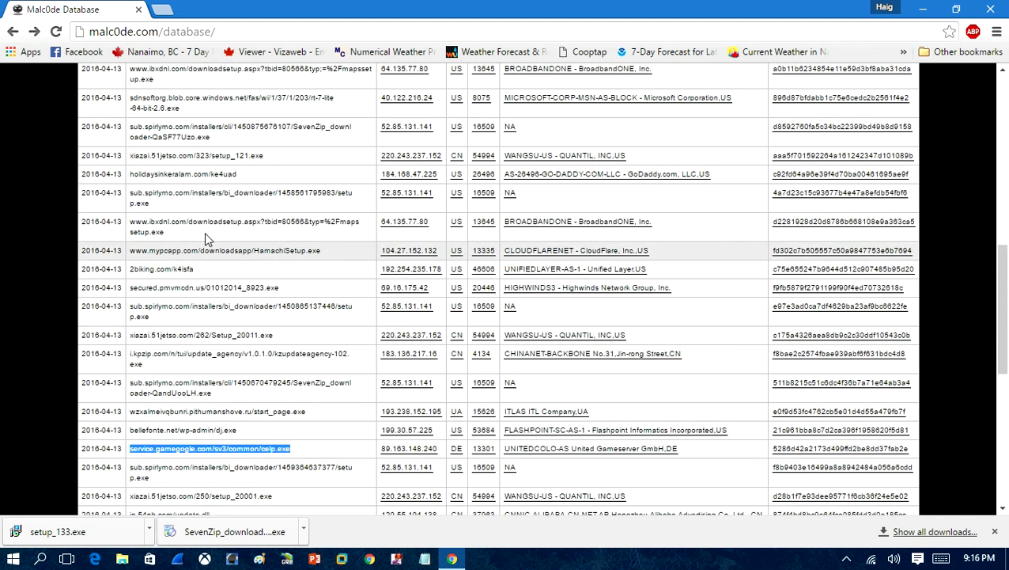
{"action": "left_click", "coordinate": [155, 32]}
{"action": "right_click", "coordinate": [152, 33]}
{"action": "left_click", "coordinate": [191, 106]}
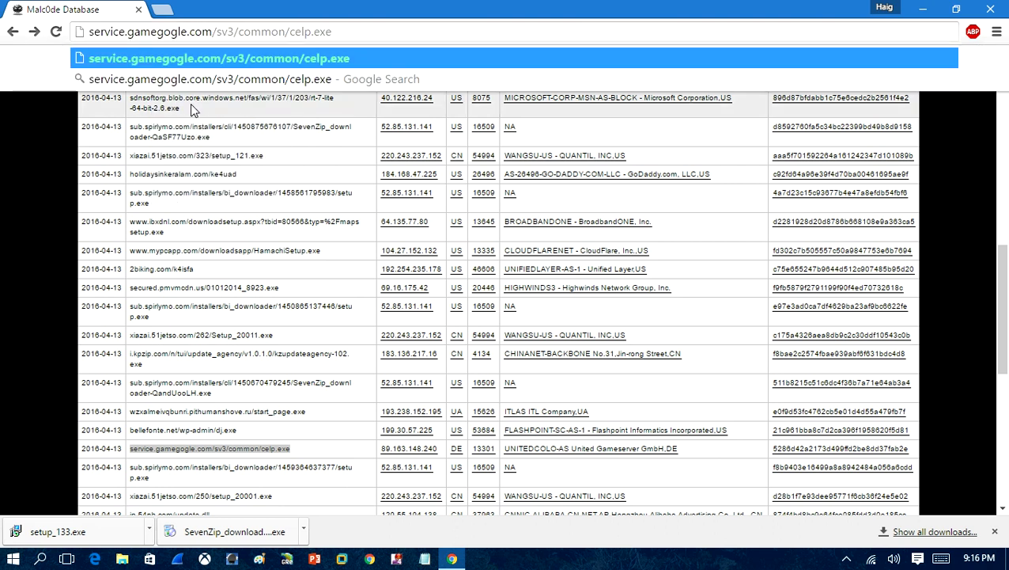
{"action": "key", "text": "Return"}
{"action": "left_click", "coordinate": [382, 330]}
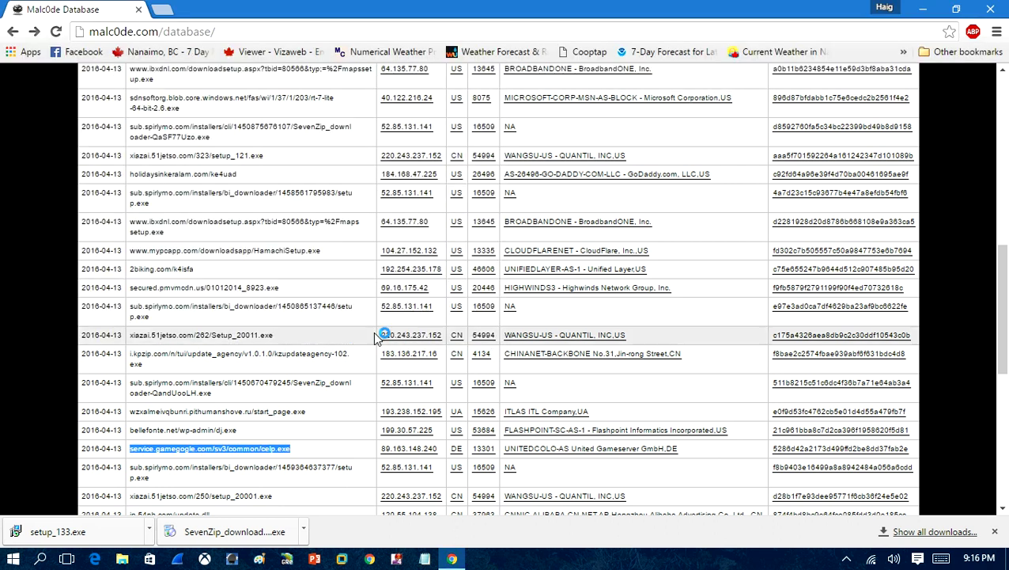
Look through the database's MD5 column and open the VirusTotal report for a listed sample.
{"action": "scroll", "coordinate": [360, 309], "scroll_direction": "up", "scroll_amount": 10}
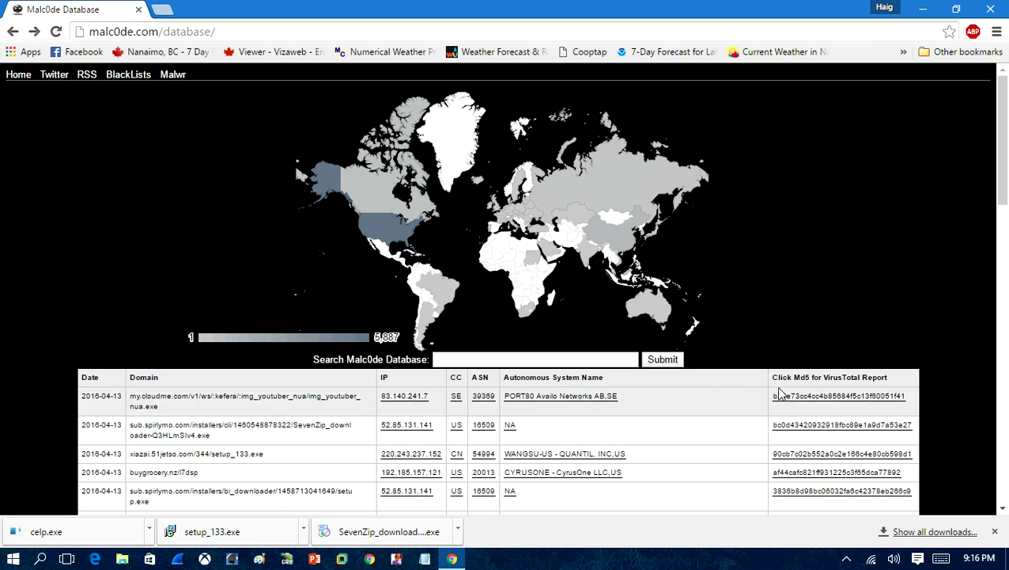
{"action": "scroll", "coordinate": [394, 406], "scroll_direction": "down", "scroll_amount": 1}
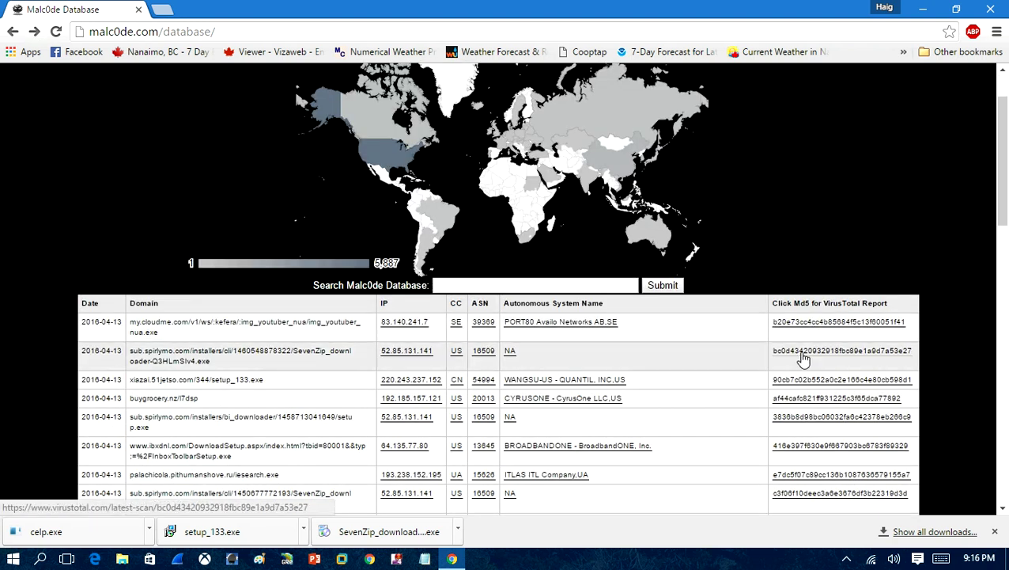
{"action": "scroll", "coordinate": [803, 358], "scroll_direction": "down", "scroll_amount": 15}
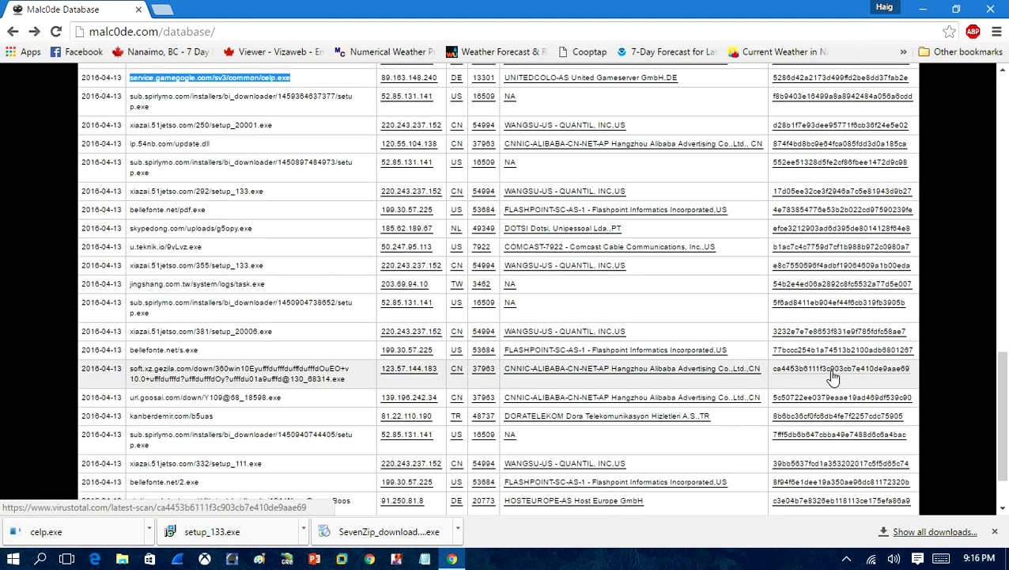
{"action": "scroll", "coordinate": [832, 378], "scroll_direction": "up", "scroll_amount": 12}
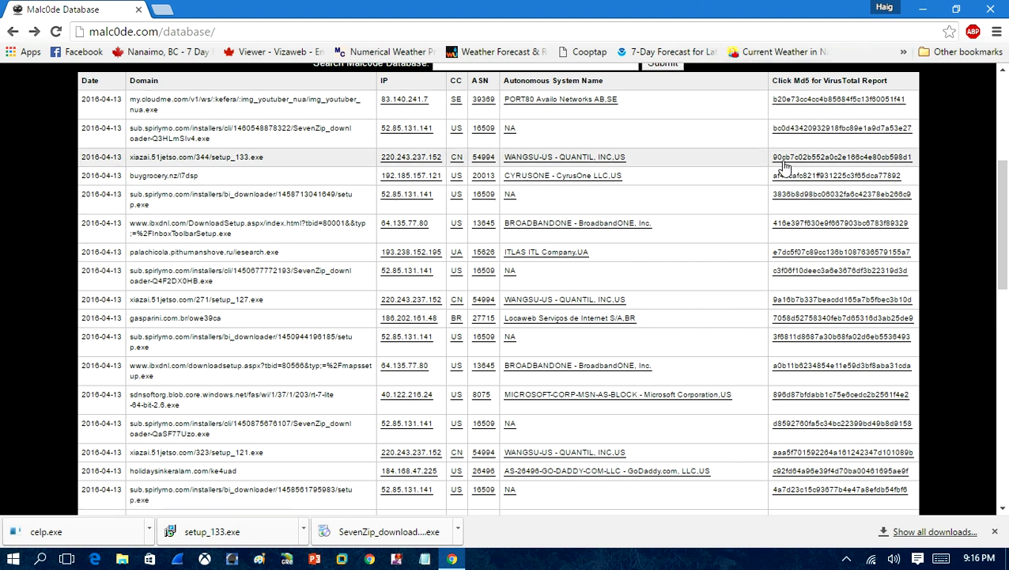
{"action": "left_click", "coordinate": [585, 181]}
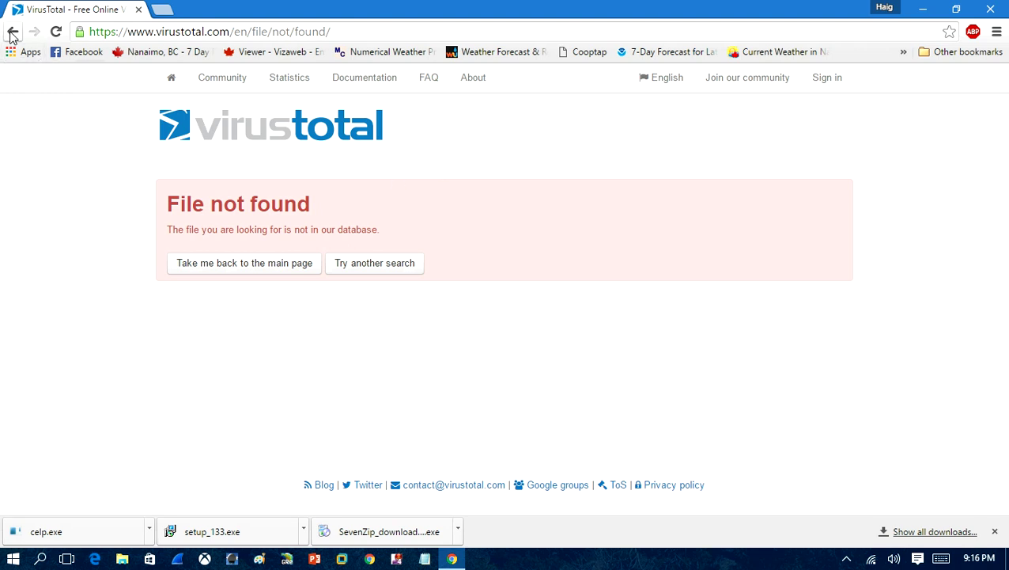
Return to the database list, open another listed sample's VirusTotal report, examine its antivirus results, and go back.
{"action": "left_click", "coordinate": [12, 32]}
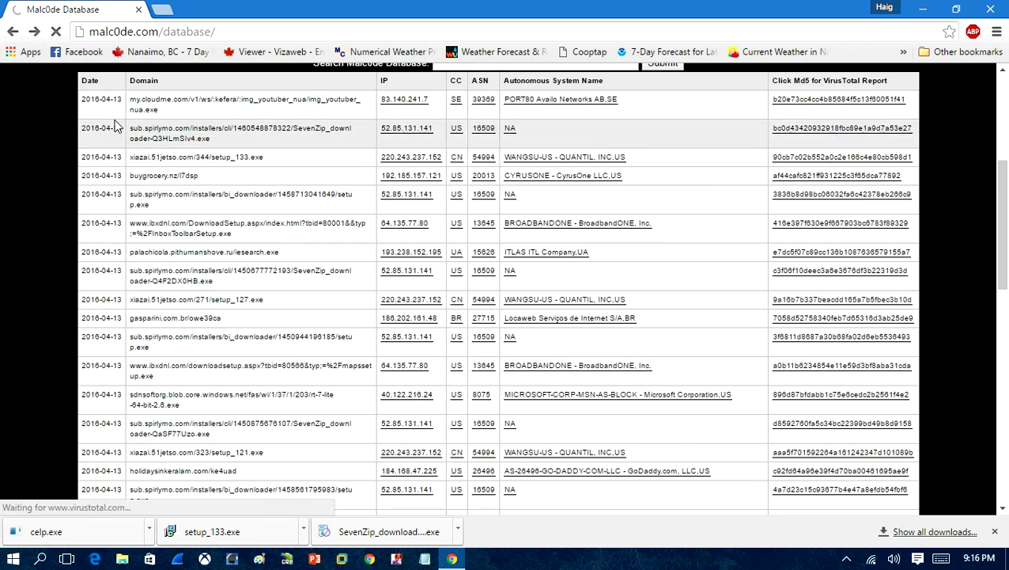
{"action": "scroll", "coordinate": [130, 118], "scroll_direction": "down", "scroll_amount": 4}
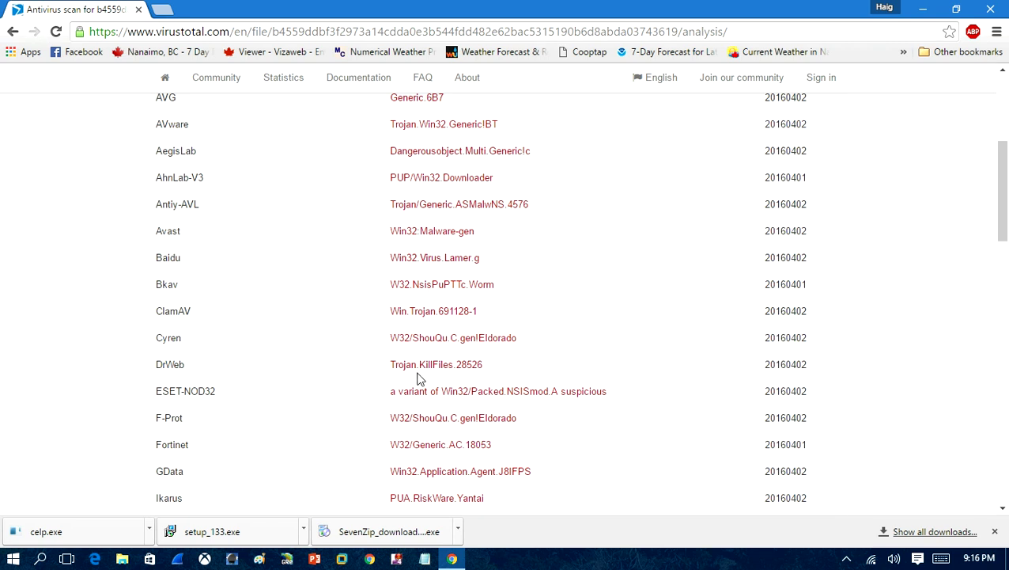
{"action": "scroll", "coordinate": [419, 380], "scroll_direction": "down", "scroll_amount": 4}
{"action": "scroll", "coordinate": [483, 445], "scroll_direction": "up", "scroll_amount": 8}
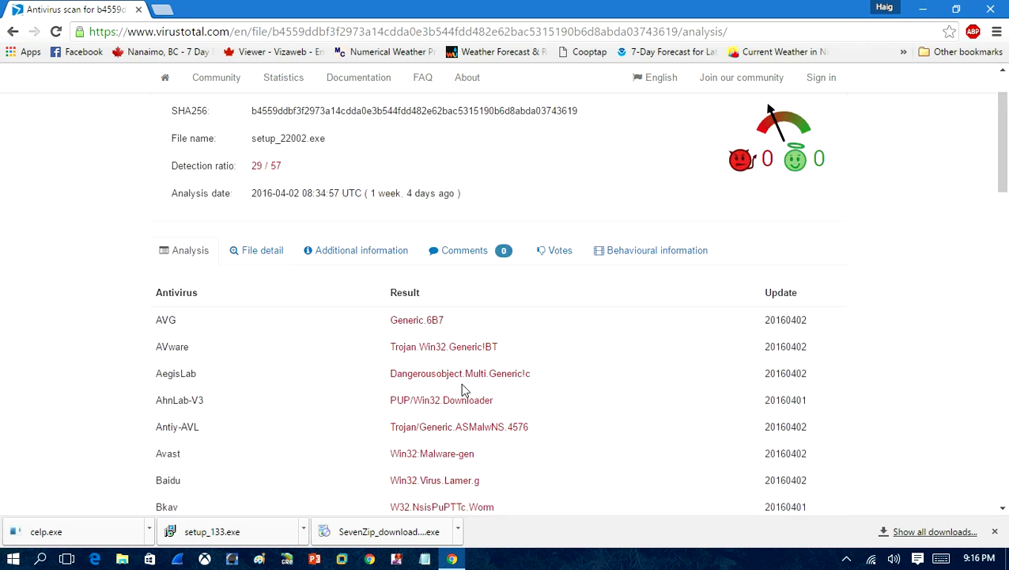
{"action": "left_click", "coordinate": [11, 32]}
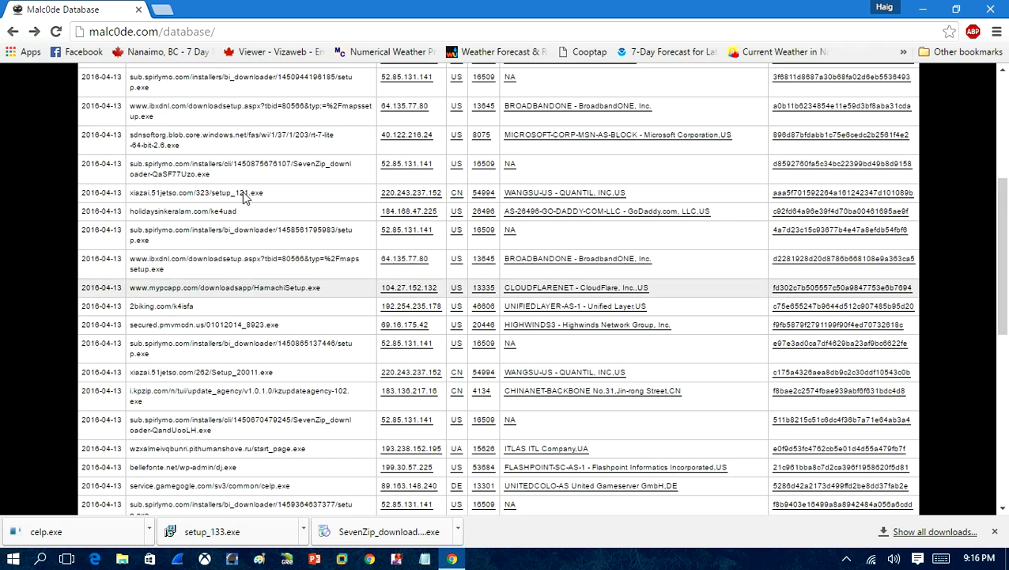
Open the VirusTotal report for ip.54nb.com/update.dll, review its antivirus detections, and return to the database list.
{"action": "scroll", "coordinate": [620, 287], "scroll_direction": "down", "scroll_amount": 3}
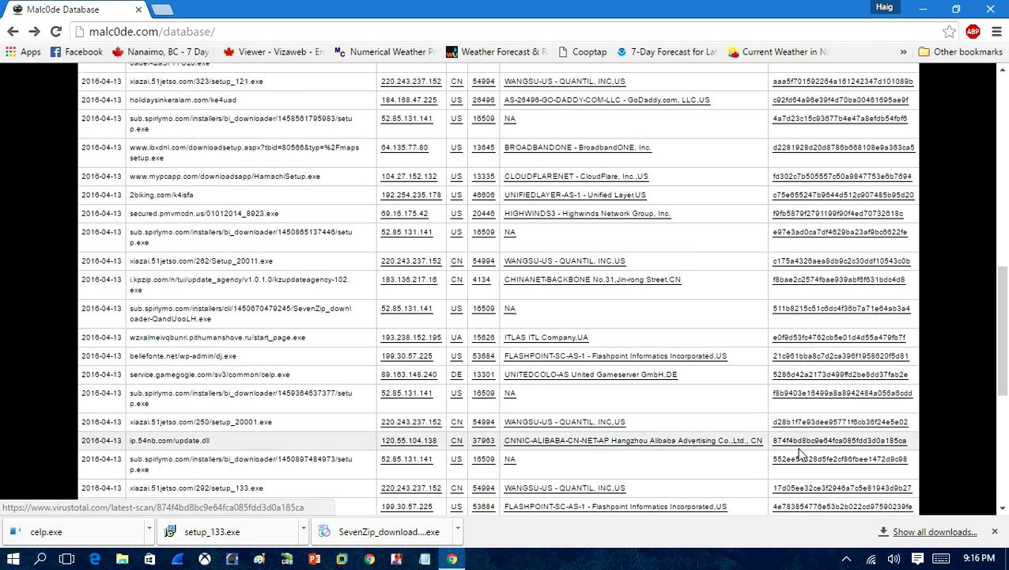
{"action": "left_click", "coordinate": [798, 442]}
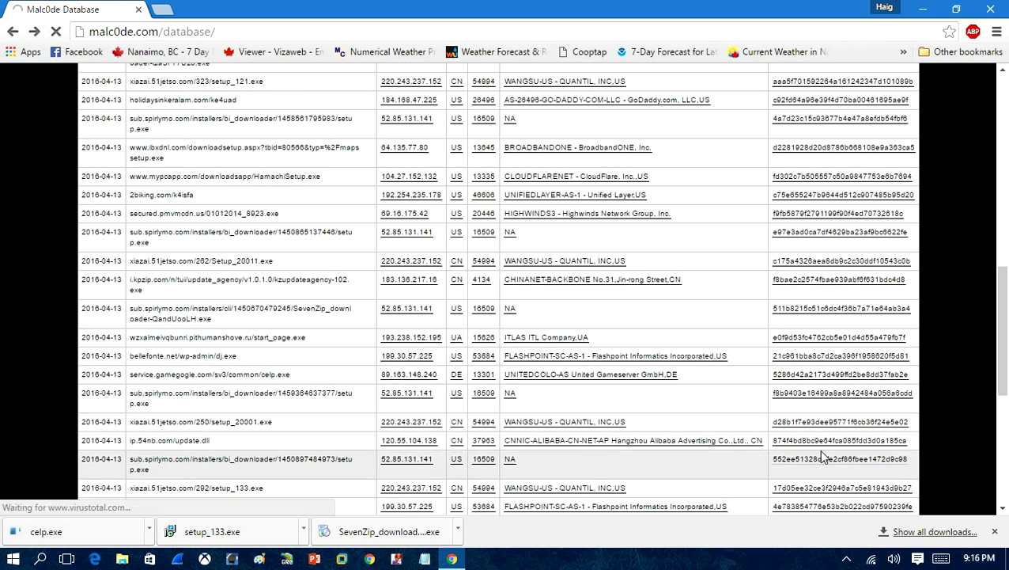
{"action": "scroll", "coordinate": [333, 270], "scroll_direction": "down", "scroll_amount": 2}
{"action": "scroll", "coordinate": [333, 274], "scroll_direction": "down", "scroll_amount": 7}
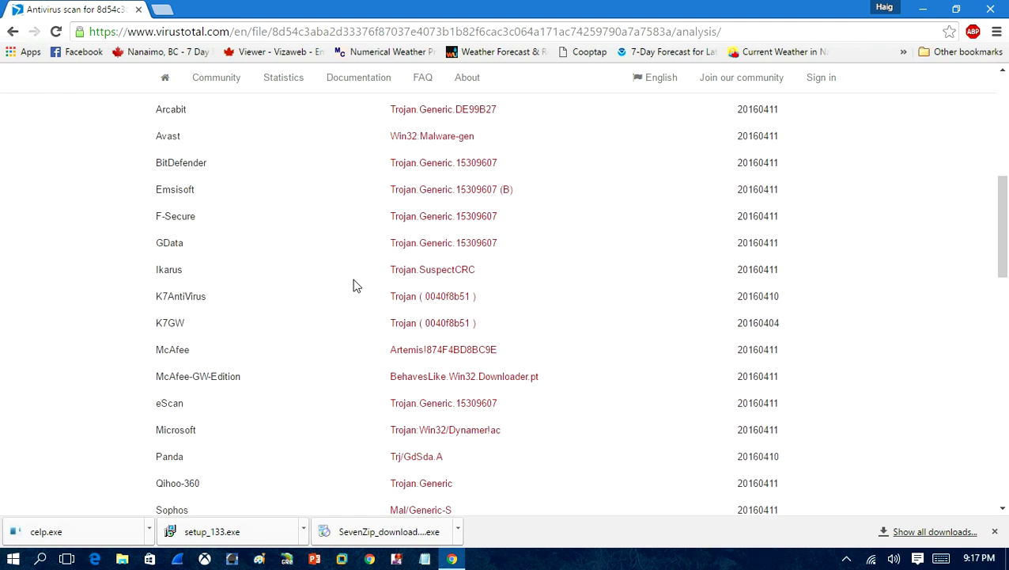
{"action": "scroll", "coordinate": [388, 306], "scroll_direction": "up", "scroll_amount": 9}
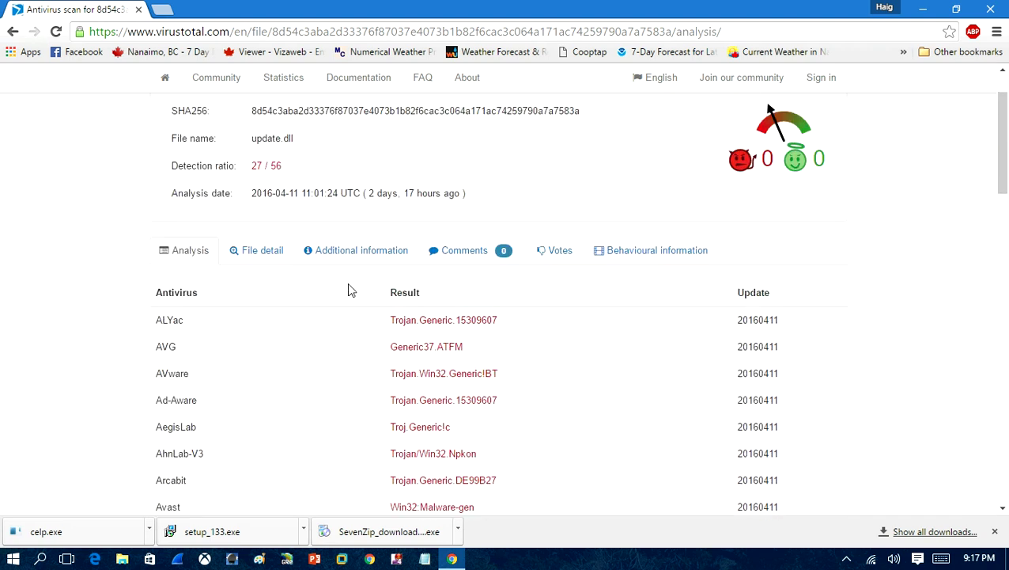
{"action": "left_click", "coordinate": [12, 32]}
Go to malwaredomainlist.com and open its Malware Domain List query page.
{"action": "scroll", "coordinate": [320, 197], "scroll_direction": "up", "scroll_amount": 10}
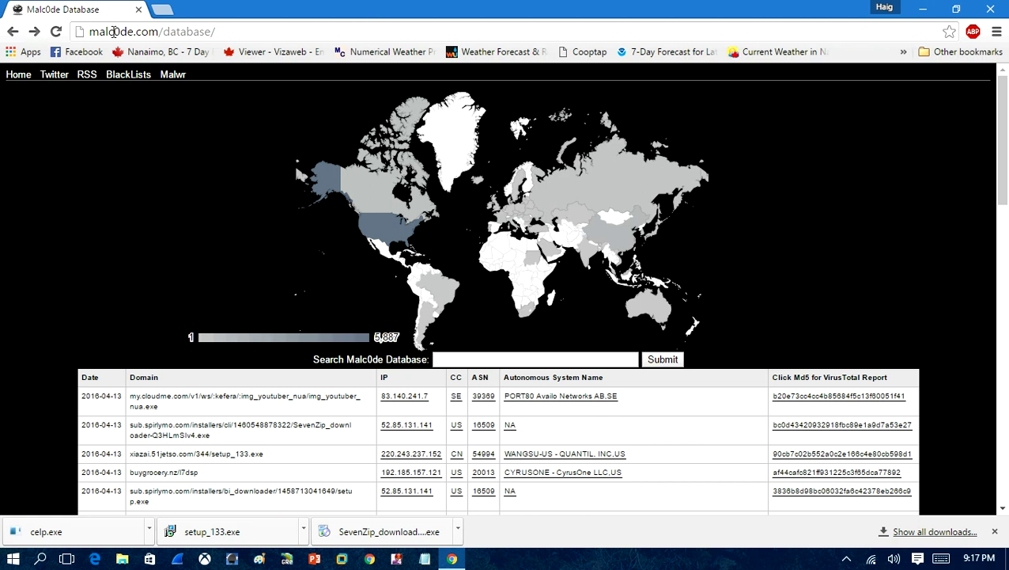
{"action": "left_click_drag", "start_coordinate": [246, 35], "coordinate": [104, 32]}
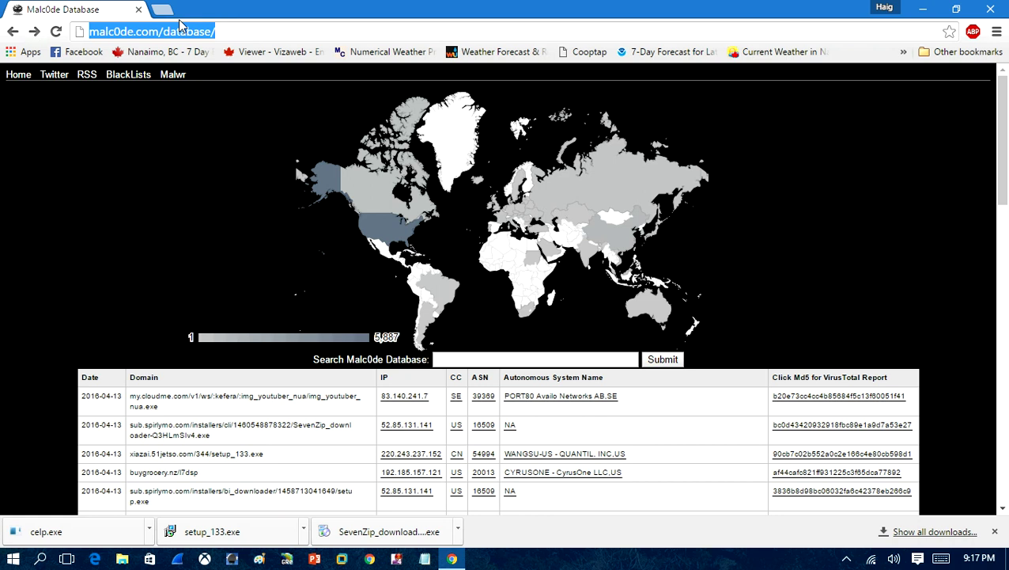
{"action": "type", "text": "Ma"}
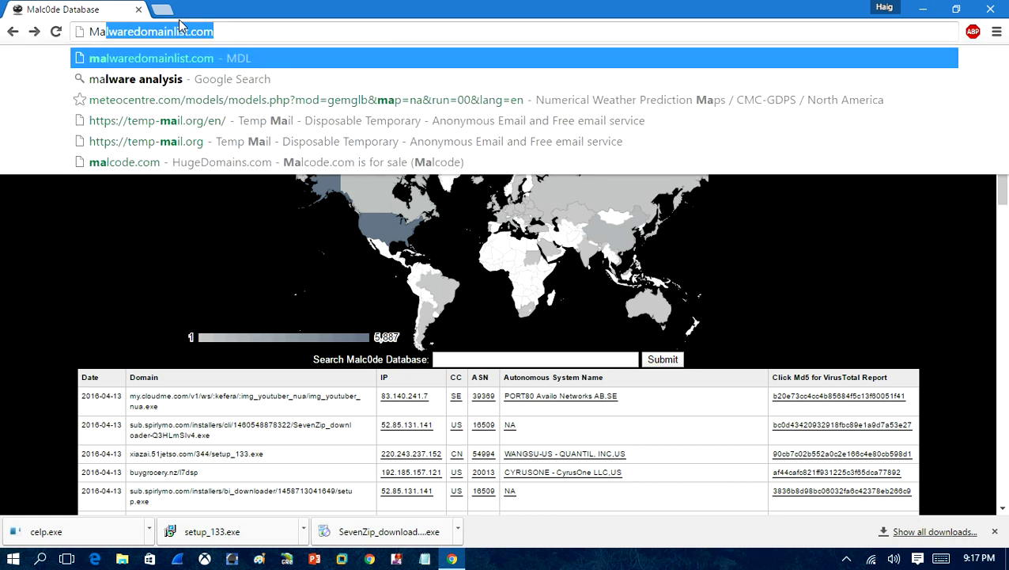
{"action": "key", "text": "Return"}
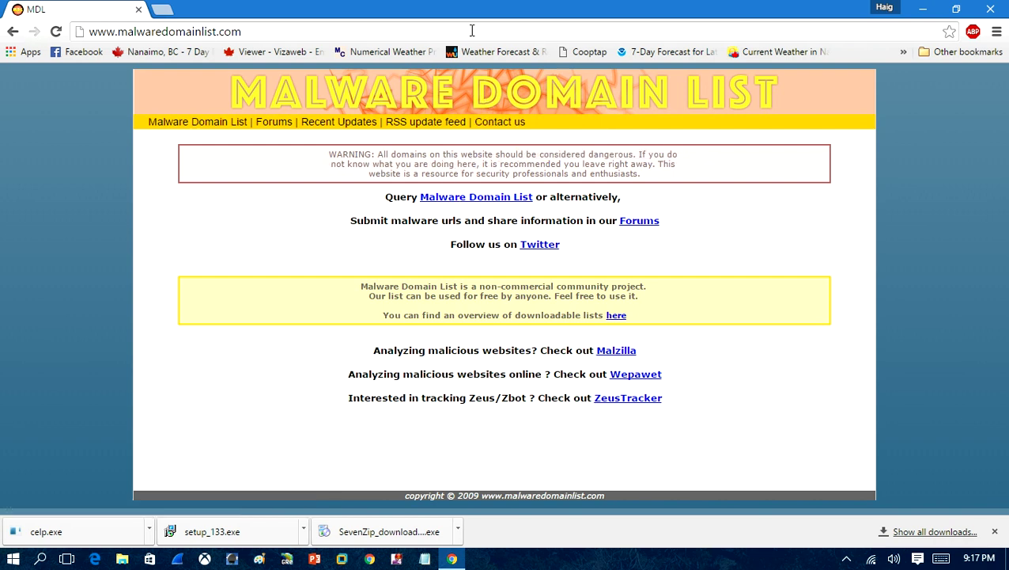
{"action": "left_click", "coordinate": [483, 202]}
Look through the domains, IPs and threat descriptions on the initial page of the Malware Domain List.
{"action": "scroll", "coordinate": [317, 221], "scroll_direction": "down", "scroll_amount": 15}
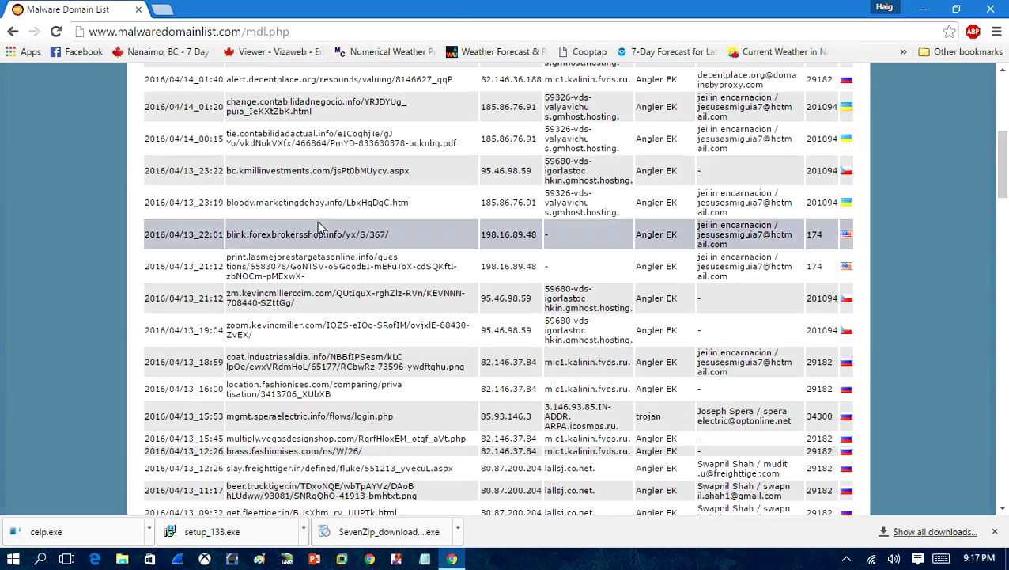
{"action": "scroll", "coordinate": [320, 219], "scroll_direction": "down", "scroll_amount": 15}
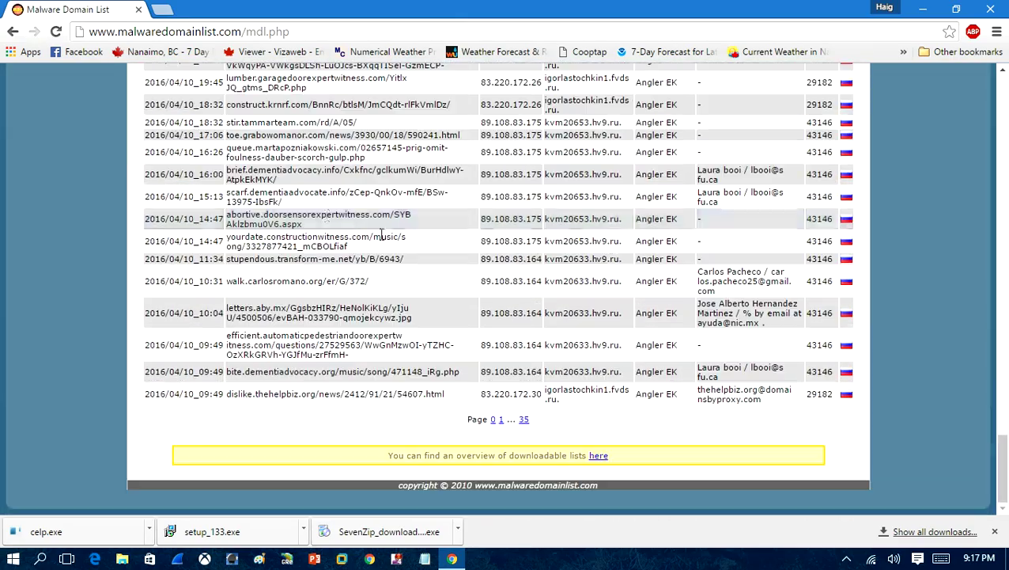
{"action": "scroll", "coordinate": [601, 396], "scroll_direction": "up", "scroll_amount": 20}
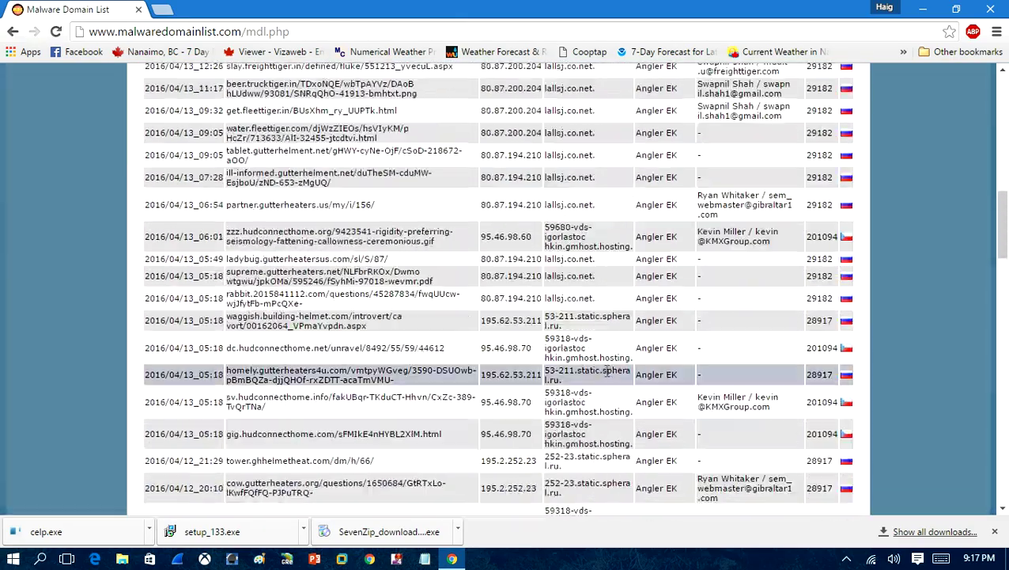
{"action": "scroll", "coordinate": [672, 360], "scroll_direction": "down", "scroll_amount": 12}
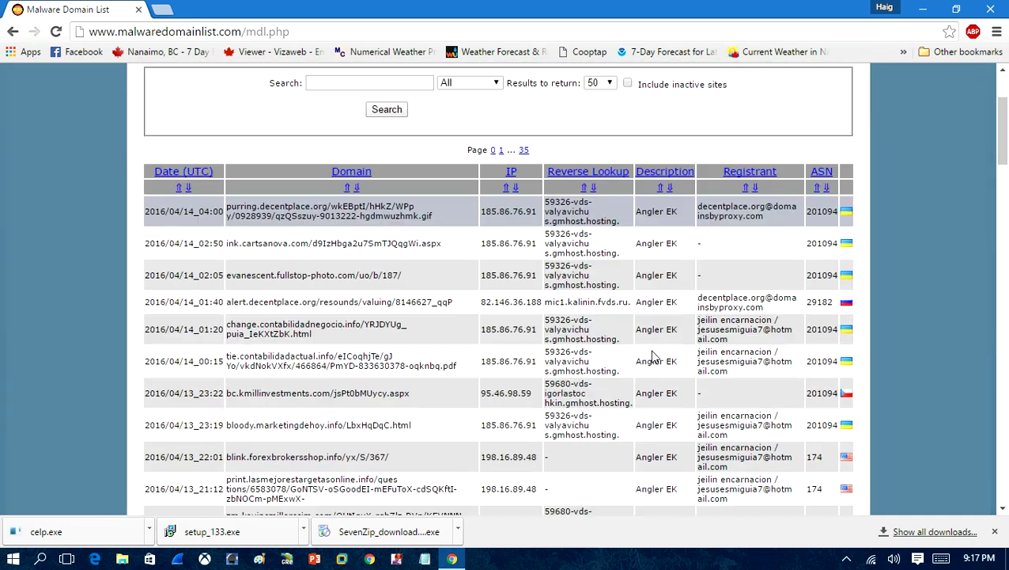
{"action": "scroll", "coordinate": [653, 356], "scroll_direction": "down", "scroll_amount": 12}
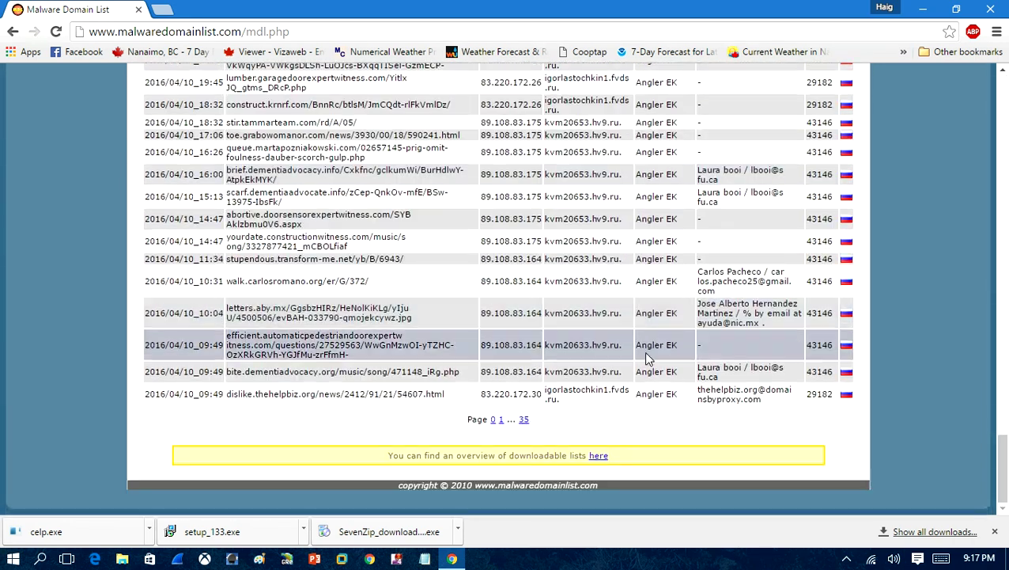
Open page 1 of the Malware Domain List and look through its entries for a directly downloadable executable.
{"action": "left_click", "coordinate": [503, 420]}
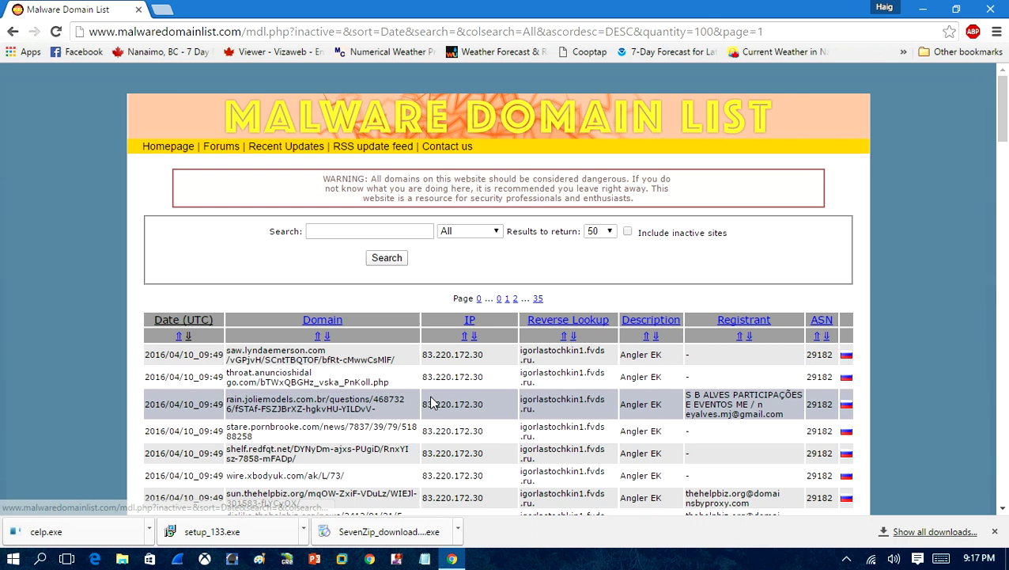
{"action": "scroll", "coordinate": [401, 356], "scroll_direction": "down", "scroll_amount": 8}
{"action": "scroll", "coordinate": [401, 356], "scroll_direction": "down", "scroll_amount": 10}
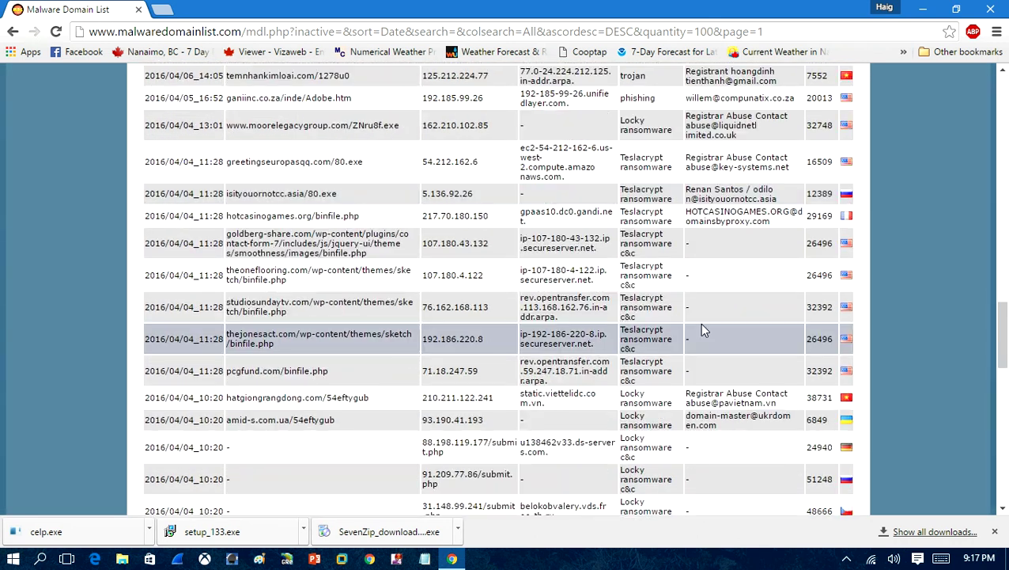
{"action": "scroll", "coordinate": [696, 328], "scroll_direction": "down", "scroll_amount": 4}
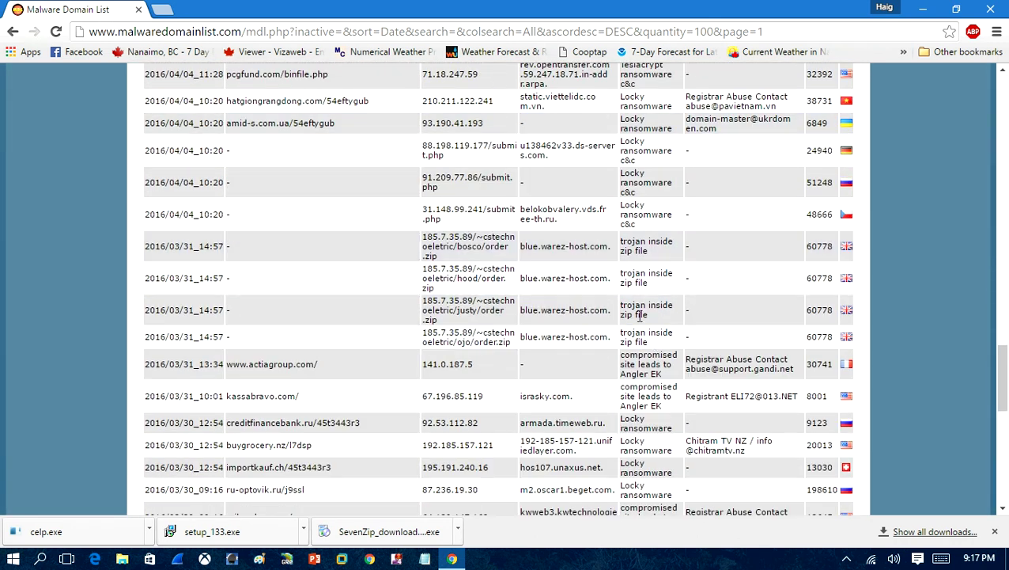
{"action": "scroll", "coordinate": [172, 308], "scroll_direction": "down", "scroll_amount": 2}
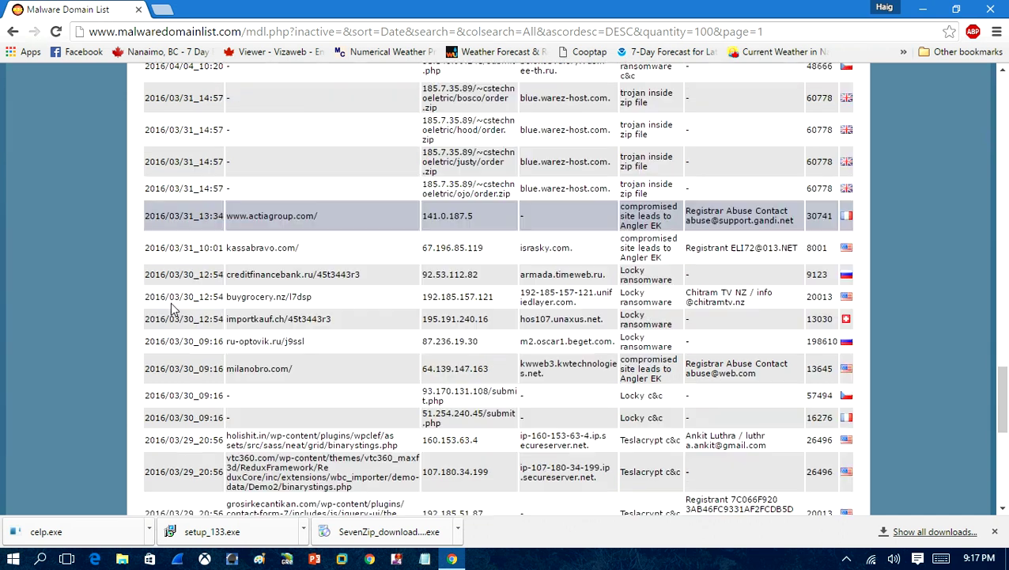
{"action": "scroll", "coordinate": [172, 308], "scroll_direction": "up", "scroll_amount": 10}
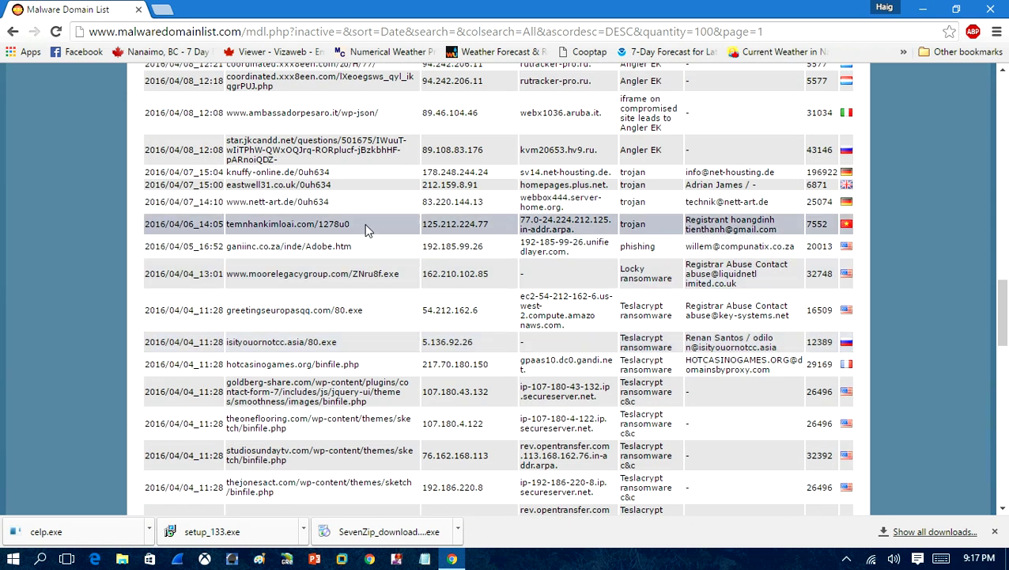
{"action": "left_click_drag", "start_coordinate": [408, 278], "coordinate": [331, 275]}
{"action": "left_click", "coordinate": [235, 271]}
{"action": "scroll", "coordinate": [323, 293], "scroll_direction": "down", "scroll_amount": 15}
{"action": "scroll", "coordinate": [315, 312], "scroll_direction": "up", "scroll_amount": 12}
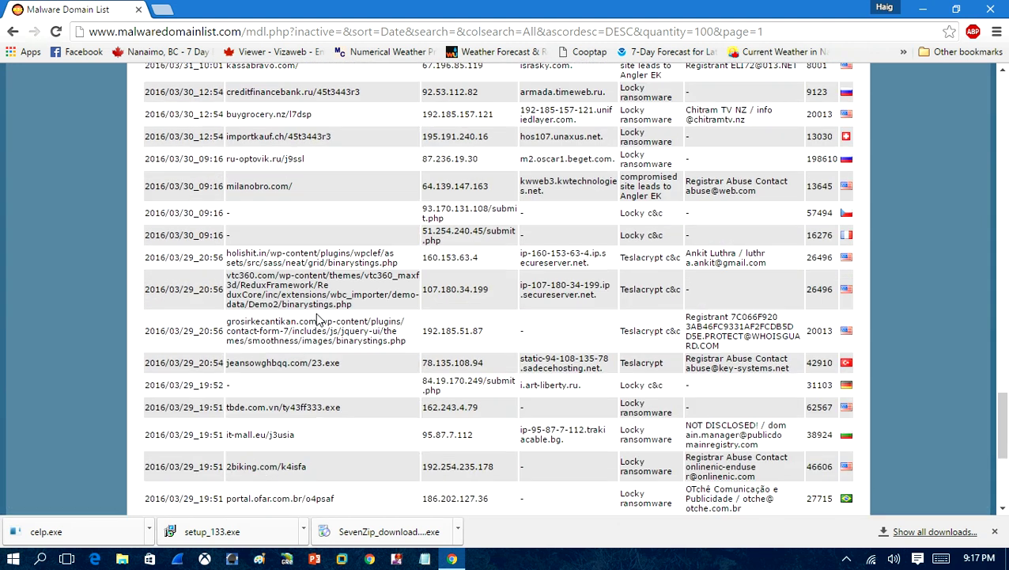
{"action": "scroll", "coordinate": [316, 313], "scroll_direction": "up", "scroll_amount": 2}
Copy the listed address greetingseuropasqq.com/80.exe and try to download the file from it.
{"action": "left_click_drag", "start_coordinate": [369, 275], "coordinate": [235, 282]}
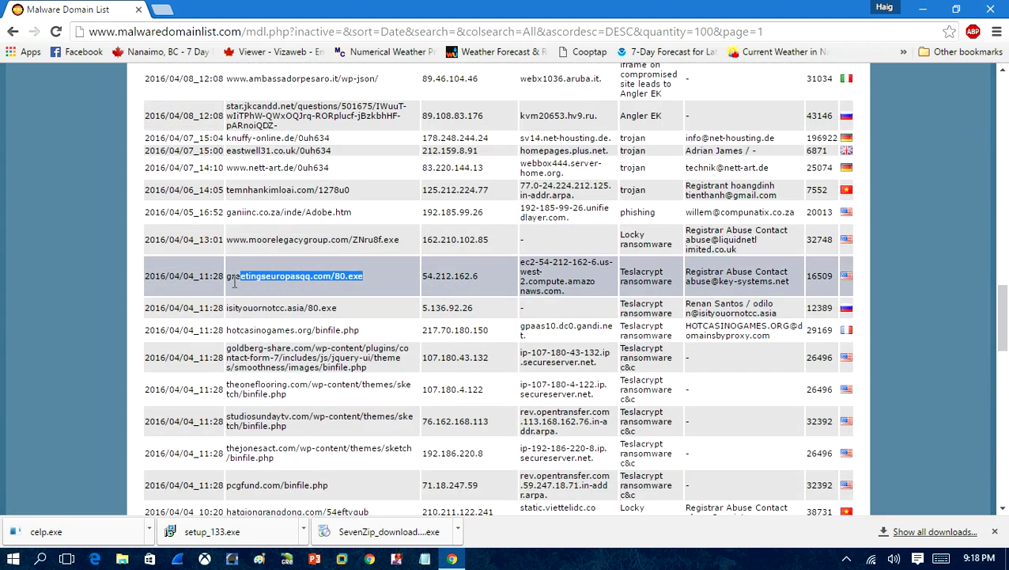
{"action": "right_click", "coordinate": [229, 285]}
{"action": "left_click", "coordinate": [253, 287]}
{"action": "left_click", "coordinate": [184, 32]}
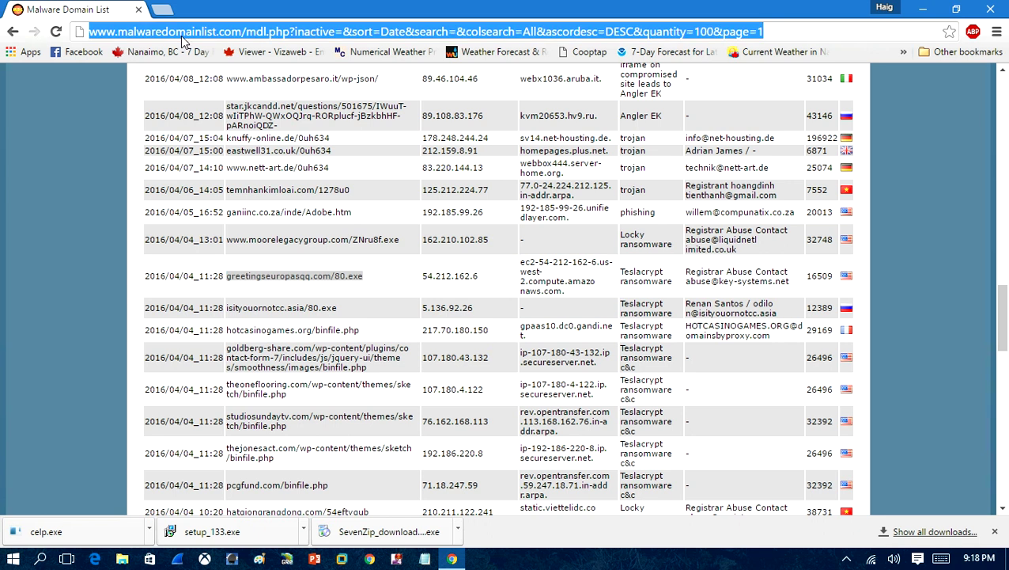
{"action": "right_click", "coordinate": [184, 33]}
{"action": "left_click", "coordinate": [209, 110]}
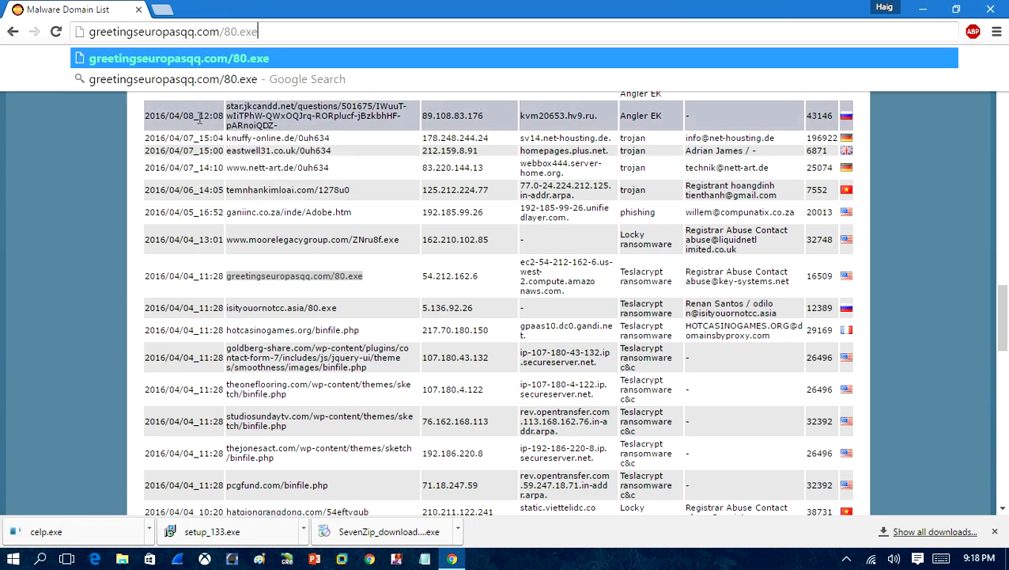
{"action": "left_click", "coordinate": [220, 59]}
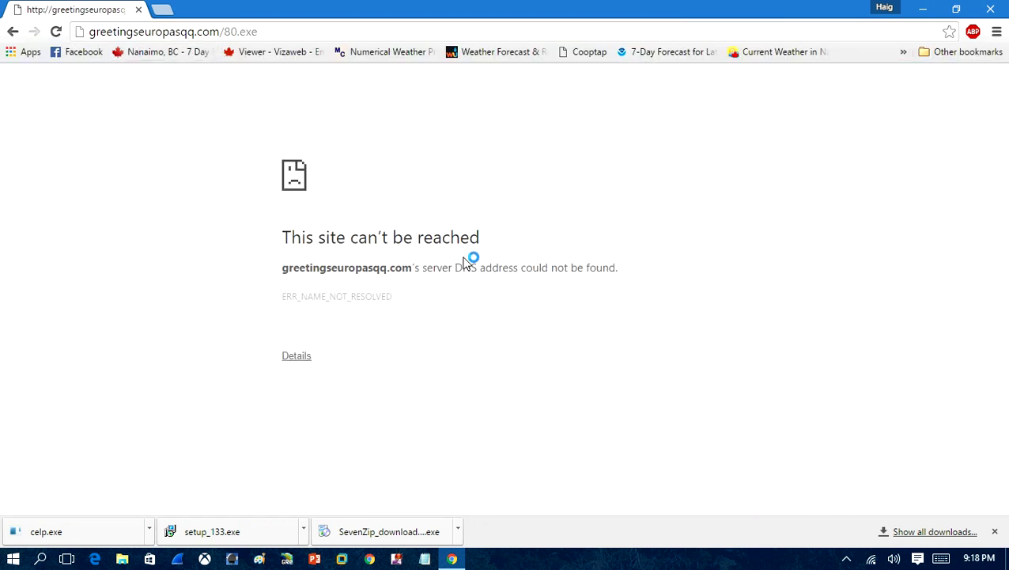
Search Google for VX Heaven and open the vxheaven.org site from the results.
{"action": "left_click_drag", "start_coordinate": [259, 31], "coordinate": [30, 22]}
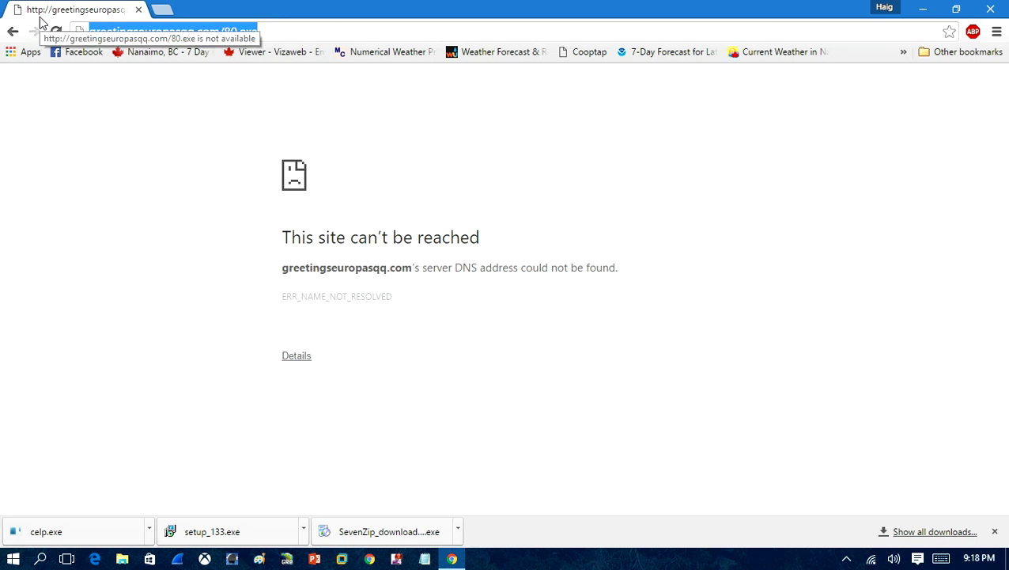
{"action": "key", "text": "BackSpace"}
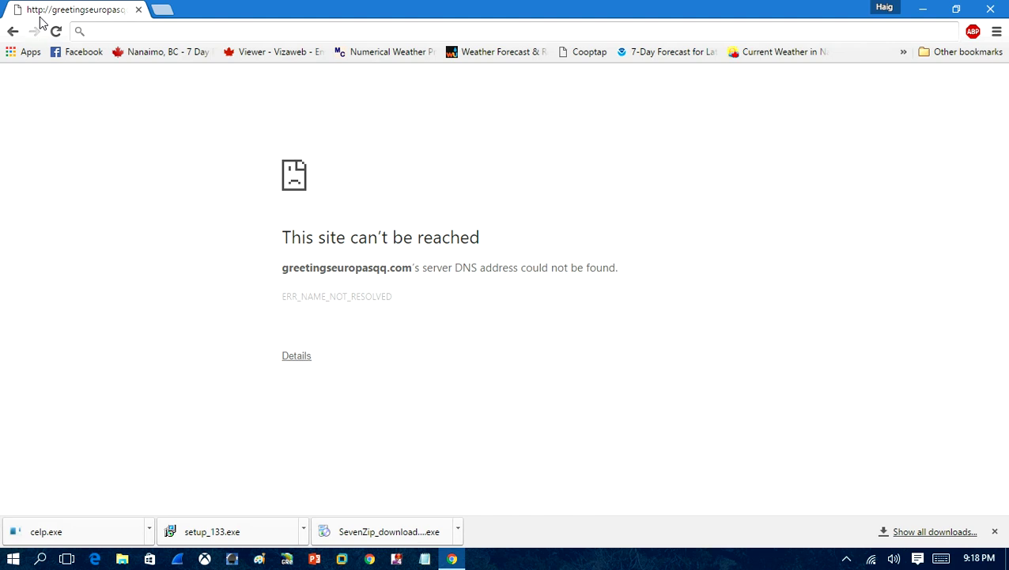
{"action": "type", "text": "VZ"}
{"action": "key", "text": "BackSpace"}
{"action": "type", "text": "C"}
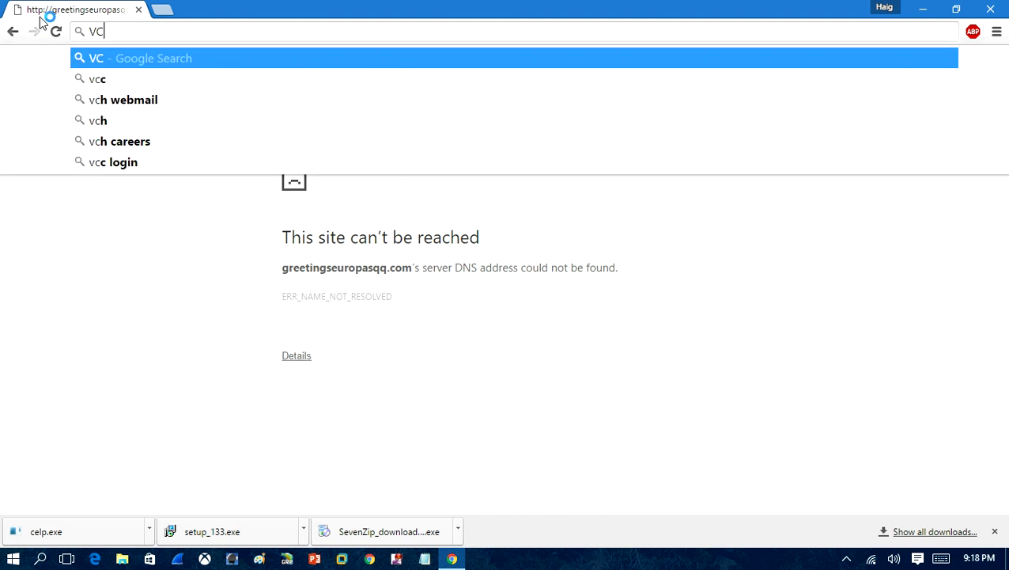
{"action": "key", "text": "BackSpace"}
{"action": "type", "text": "X H"}
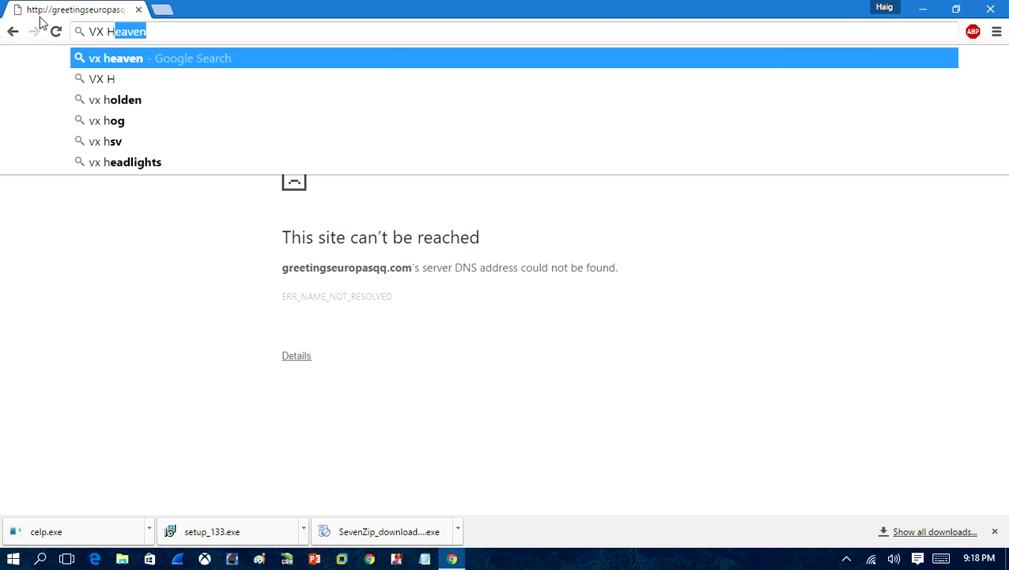
{"action": "type", "text": "eaven"}
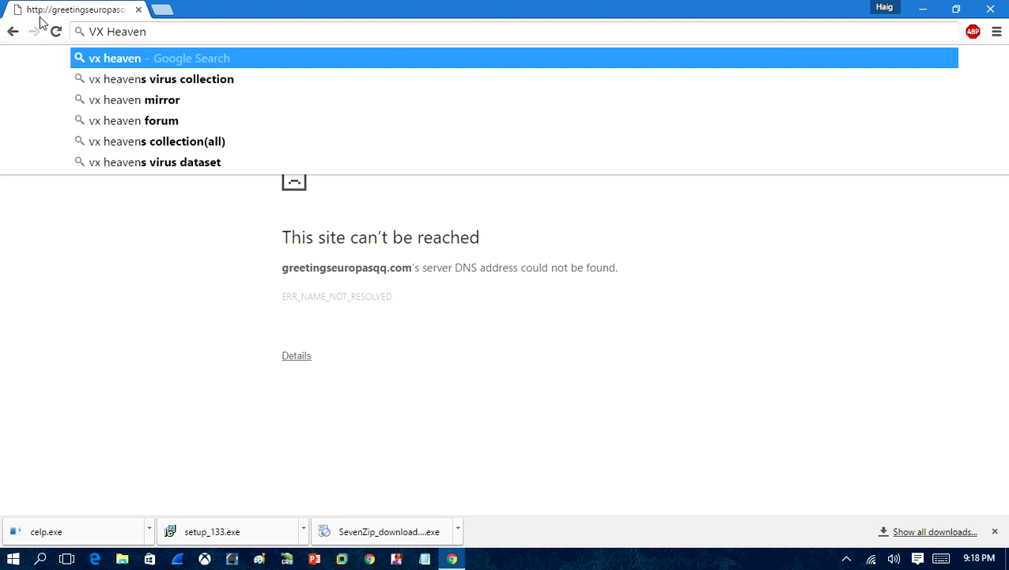
{"action": "key", "text": "Return"}
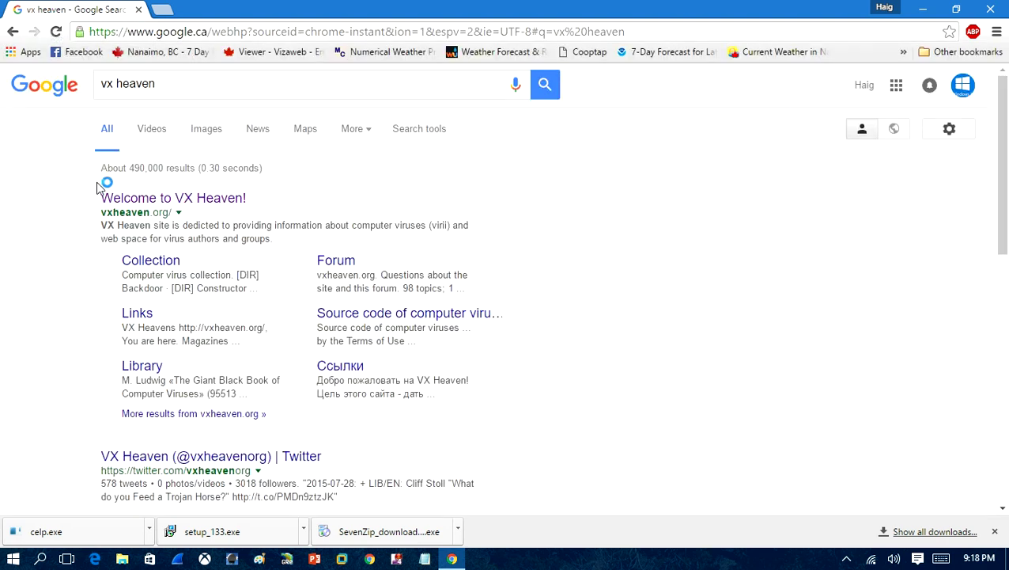
{"action": "left_click", "coordinate": [130, 197]}
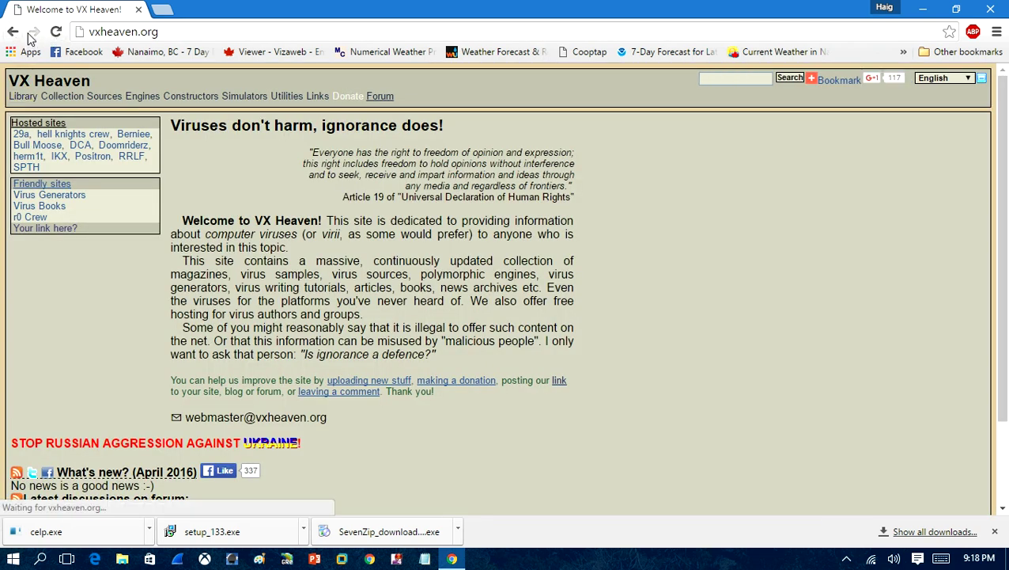
Return from the VX Heaven site to the Google search results.
{"action": "left_click", "coordinate": [12, 32]}
{"action": "left_click", "coordinate": [154, 36]}
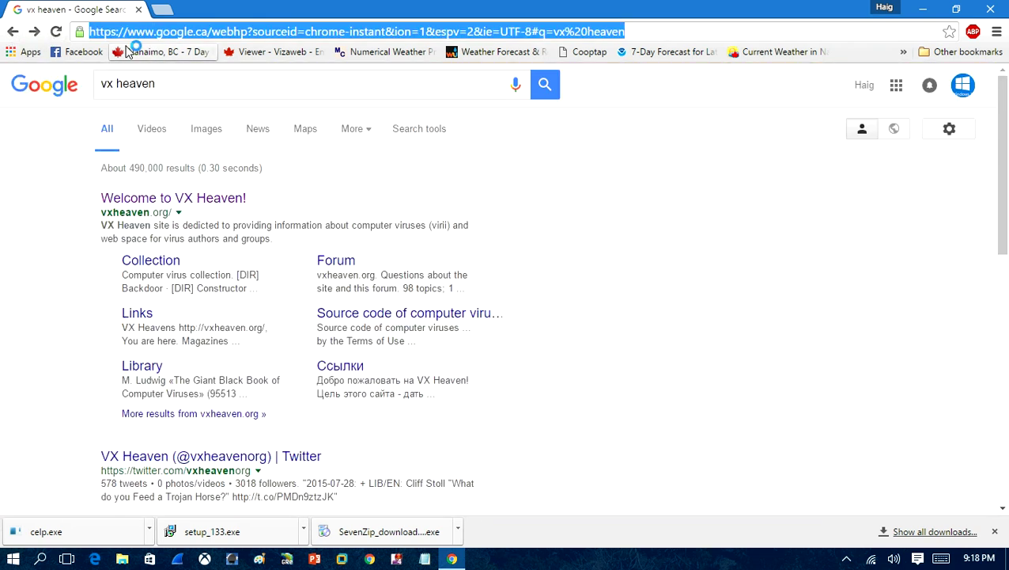
{"action": "type", "text": "Malwar"}
{"action": "key", "text": "BackSpace"}
{"action": "key", "text": "BackSpace"}
{"action": "key", "text": "BackSpace"}
{"action": "key", "text": "BackSpace"}
{"action": "key", "text": "BackSpace"}
{"action": "key", "text": "BackSpace"}
{"action": "key", "text": "BackSpace"}
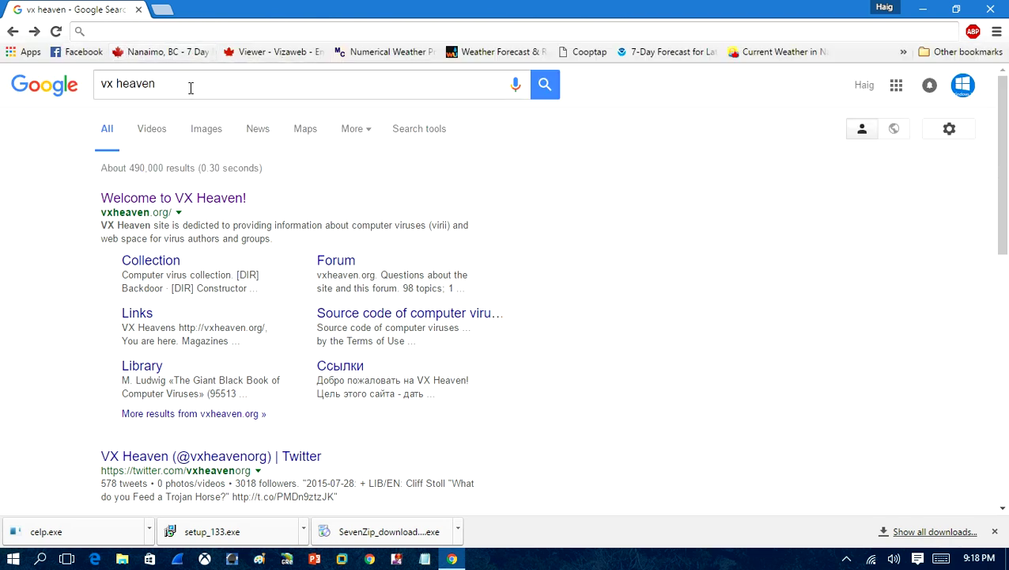
Search Google for where to get malware samples and open the Reverse Engineering Stack Exchange question at its numbered list of sources.
{"action": "triple_click", "coordinate": [189, 88]}
{"action": "type", "text": "Where c"}
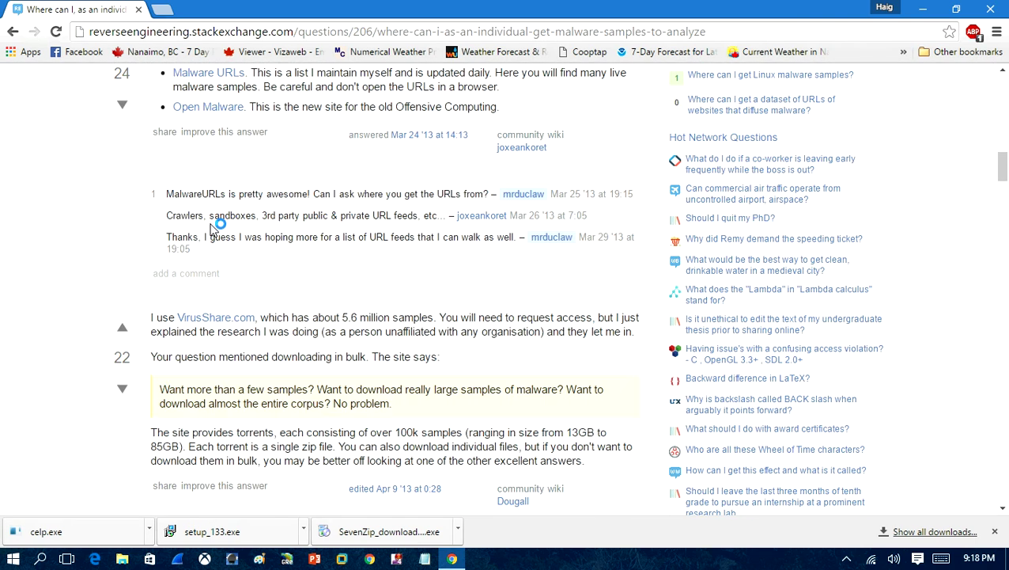
{"action": "scroll", "coordinate": [212, 224], "scroll_direction": "down", "scroll_amount": 5}
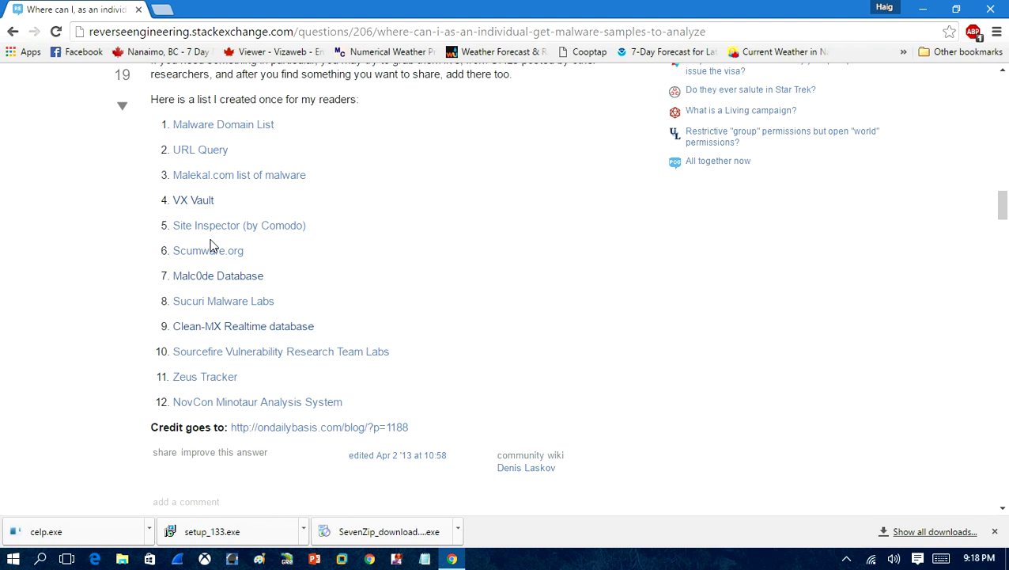
Open VX Vault from the list of sources and look through its table of malware URLs, MD5 hashes and IPs.
{"action": "left_click", "coordinate": [186, 201]}
{"action": "scroll", "coordinate": [265, 227], "scroll_direction": "down", "scroll_amount": 2}
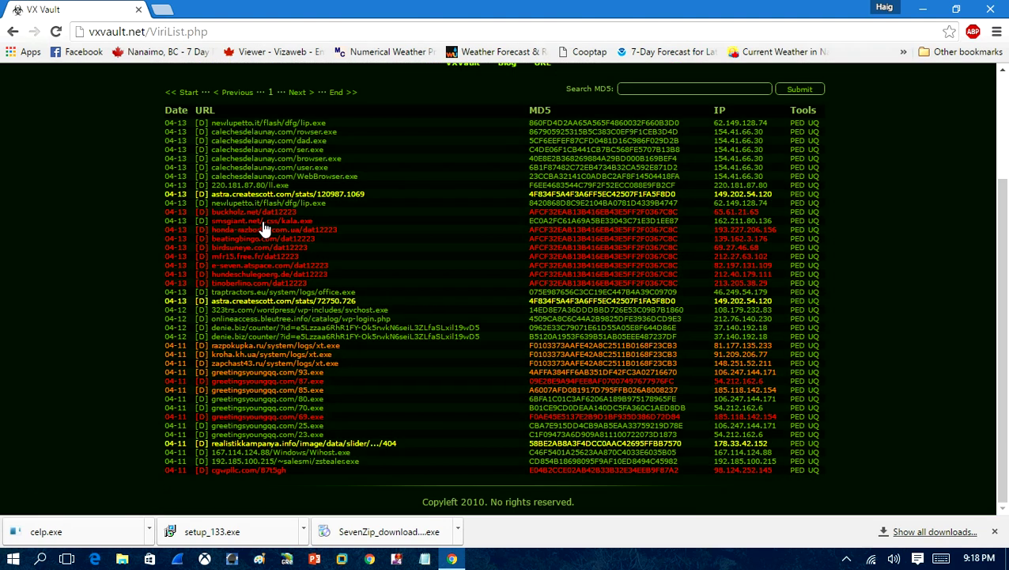
{"action": "scroll", "coordinate": [264, 237], "scroll_direction": "up", "scroll_amount": 2}
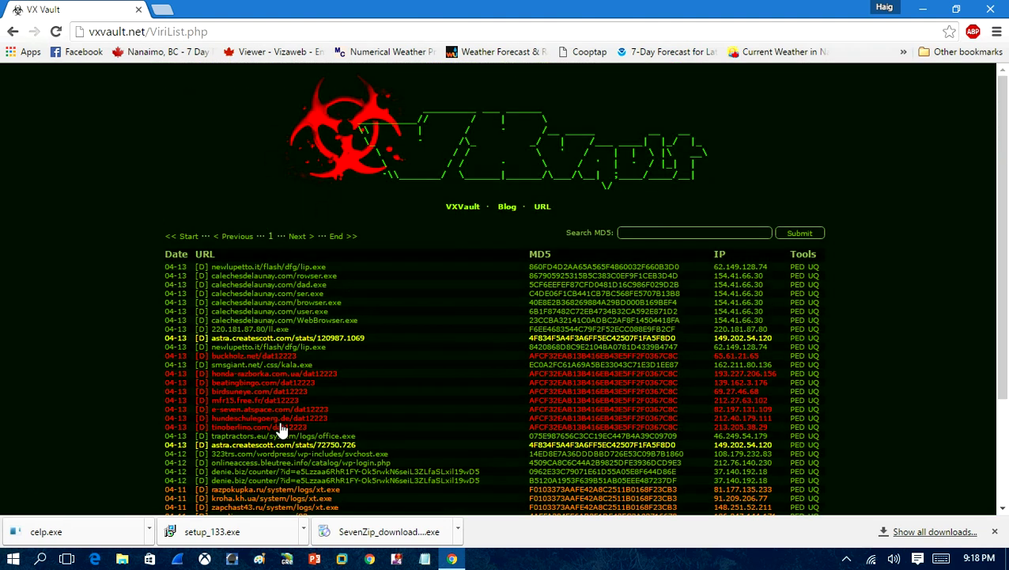
{"action": "scroll", "coordinate": [312, 352], "scroll_direction": "down", "scroll_amount": 2}
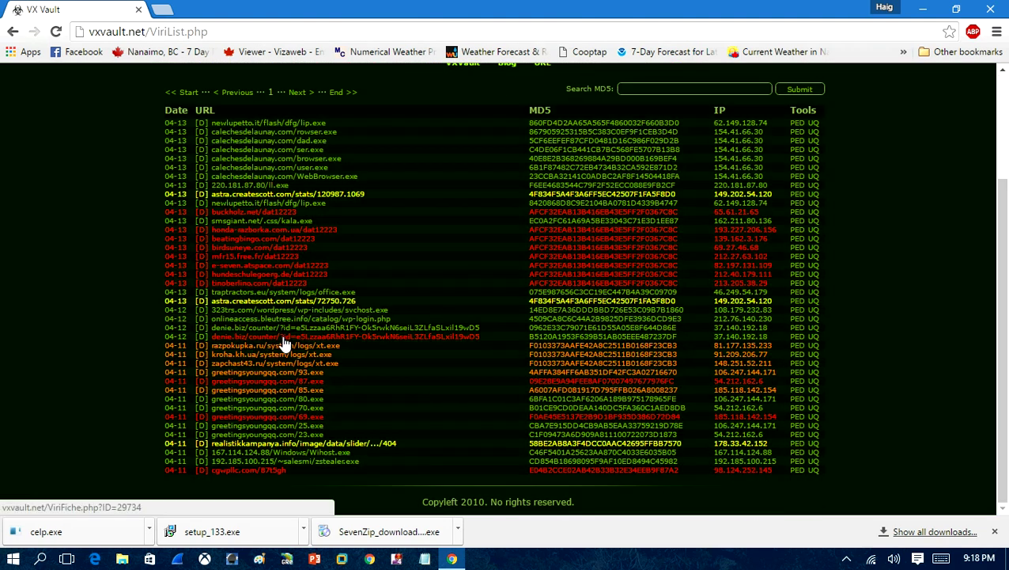
Try to download the calechesdelaunay.com/browser.exe sample from its VX Vault entry, cancel the login and return to the list.
{"action": "left_click", "coordinate": [307, 160]}
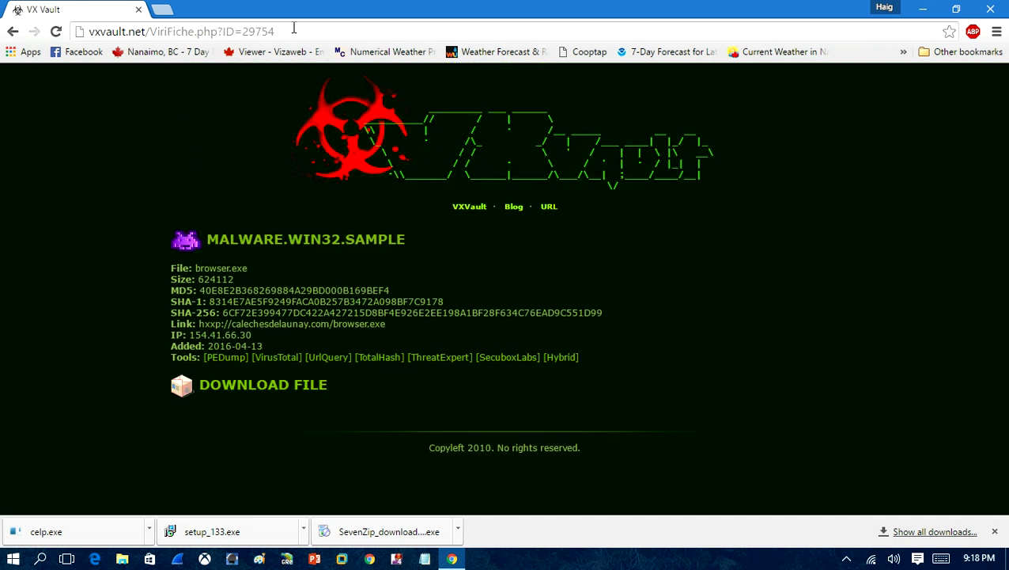
{"action": "left_click_drag", "start_coordinate": [293, 28], "coordinate": [100, 38]}
{"action": "left_click", "coordinate": [255, 388]}
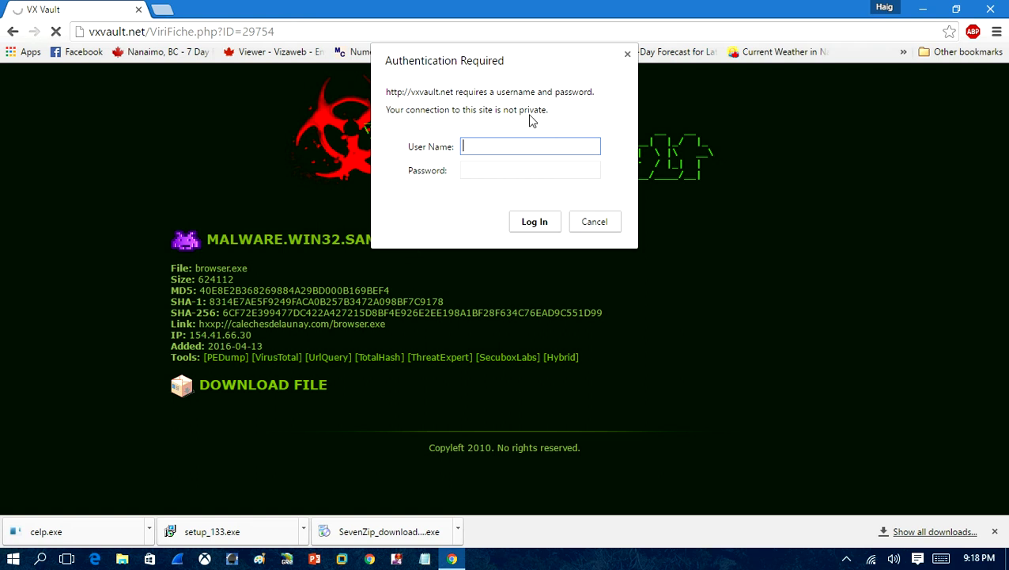
{"action": "left_click", "coordinate": [628, 55]}
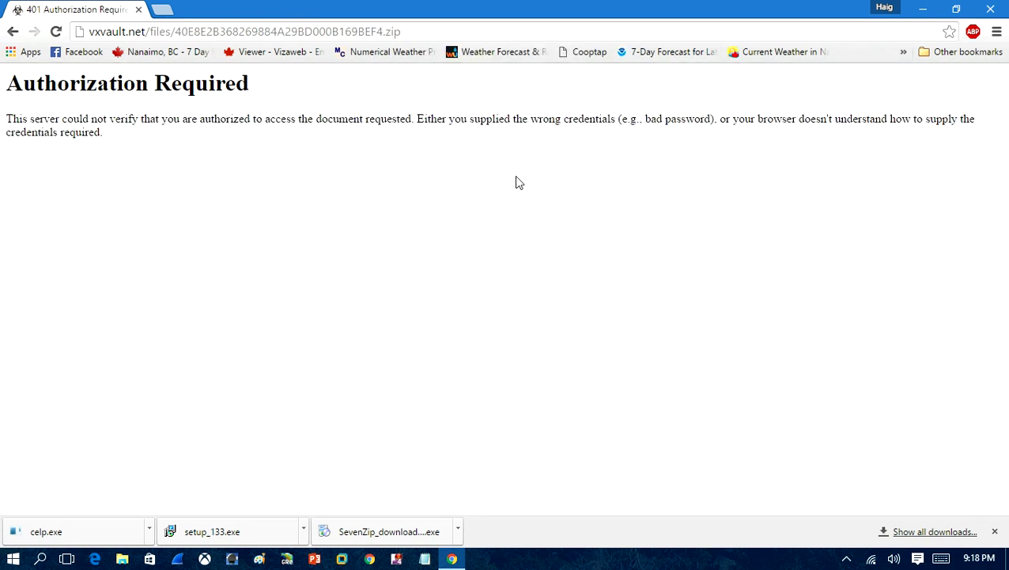
{"action": "left_click", "coordinate": [12, 31]}
{"action": "left_click", "coordinate": [12, 31]}
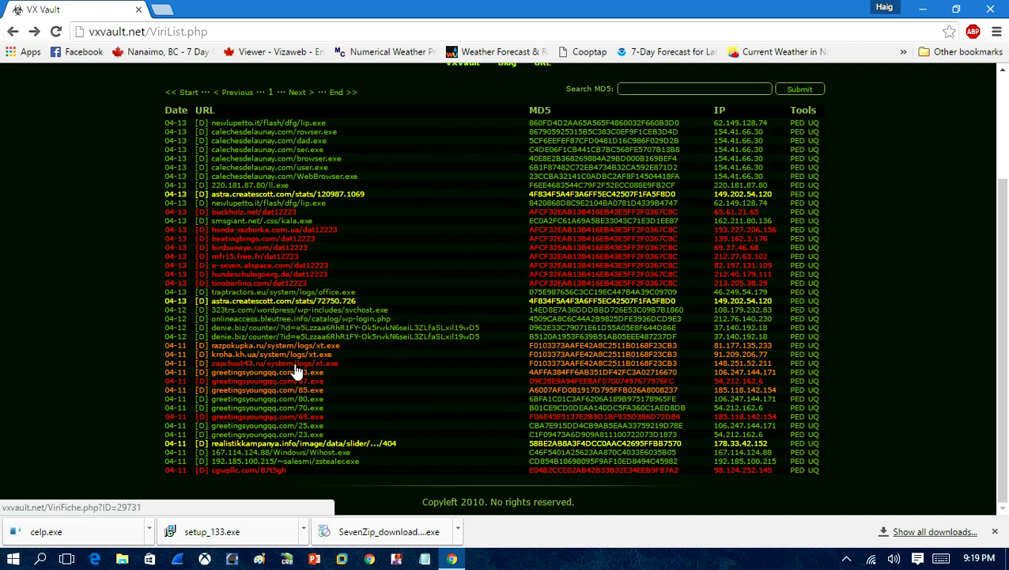
Try to download the greetingsyoungqq.com/70.exe sample from its VX Vault entry and cancel the login.
{"action": "left_click", "coordinate": [245, 406]}
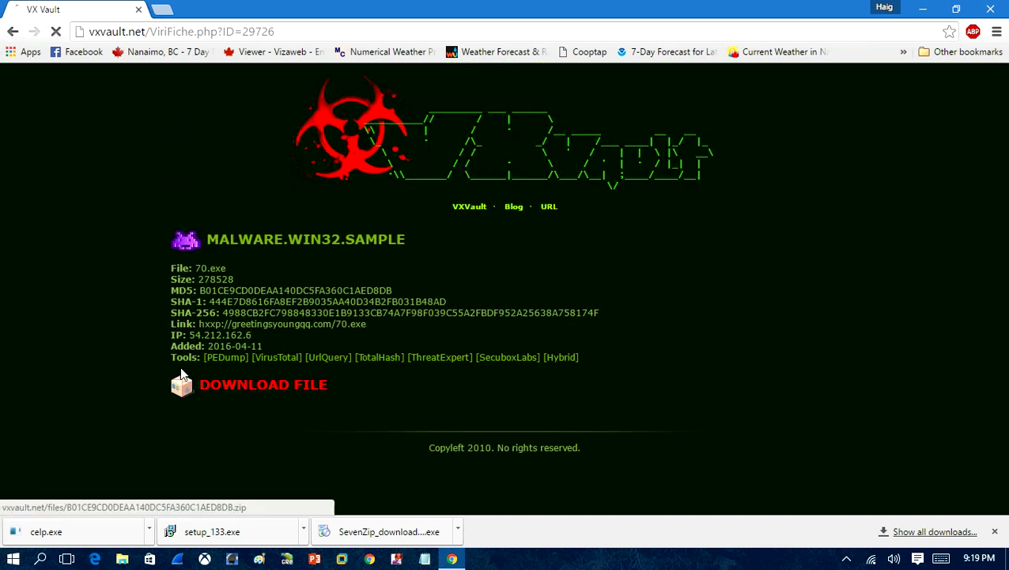
{"action": "left_click", "coordinate": [182, 377]}
{"action": "left_click", "coordinate": [590, 224]}
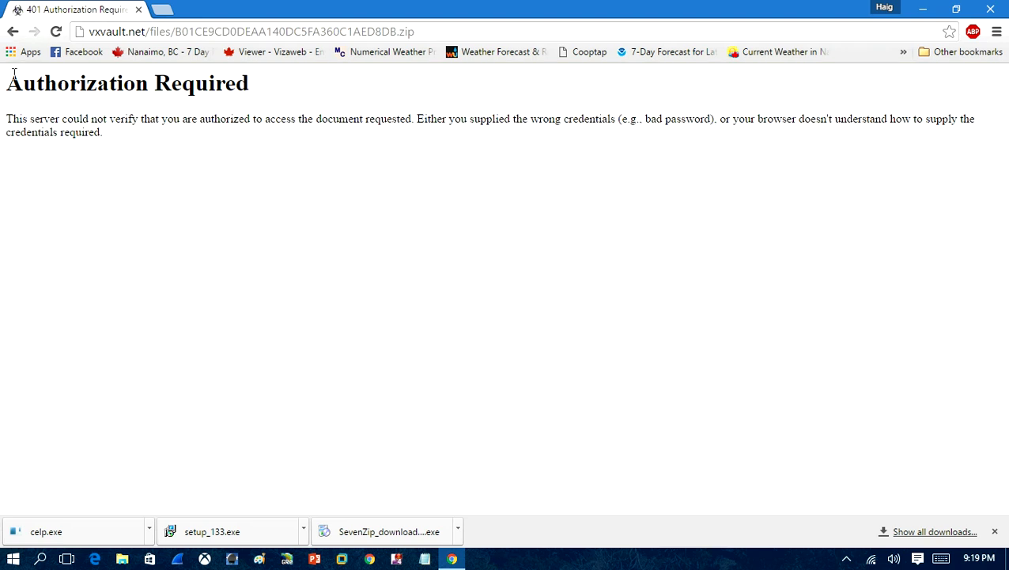
Go back to the Stack Exchange list of sources and open the Clean-MX Realtime database at its virus table.
{"action": "left_click", "coordinate": [13, 32]}
{"action": "left_click", "coordinate": [12, 32]}
{"action": "left_click", "coordinate": [12, 31]}
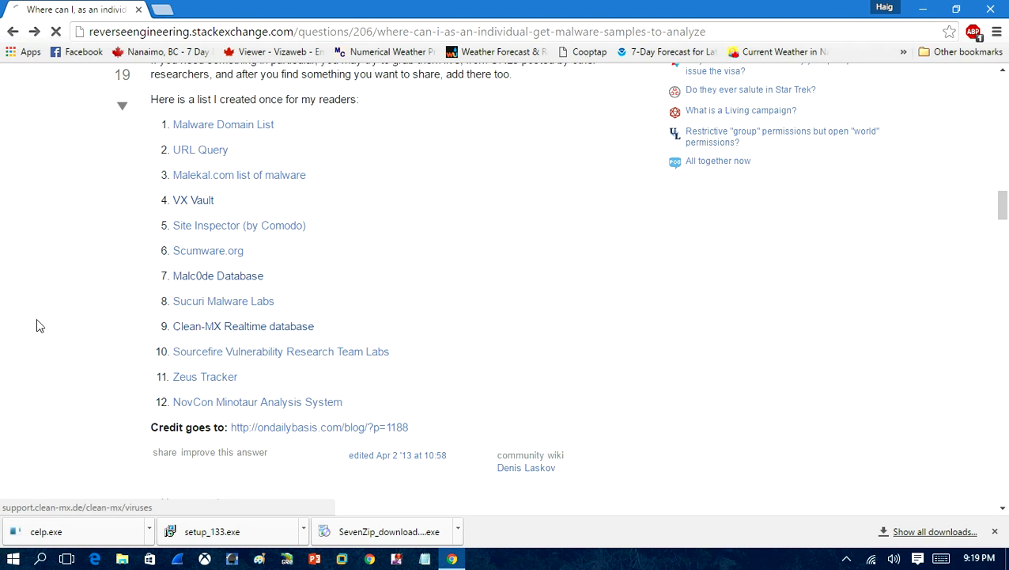
{"action": "scroll", "coordinate": [131, 238], "scroll_direction": "down", "scroll_amount": 3}
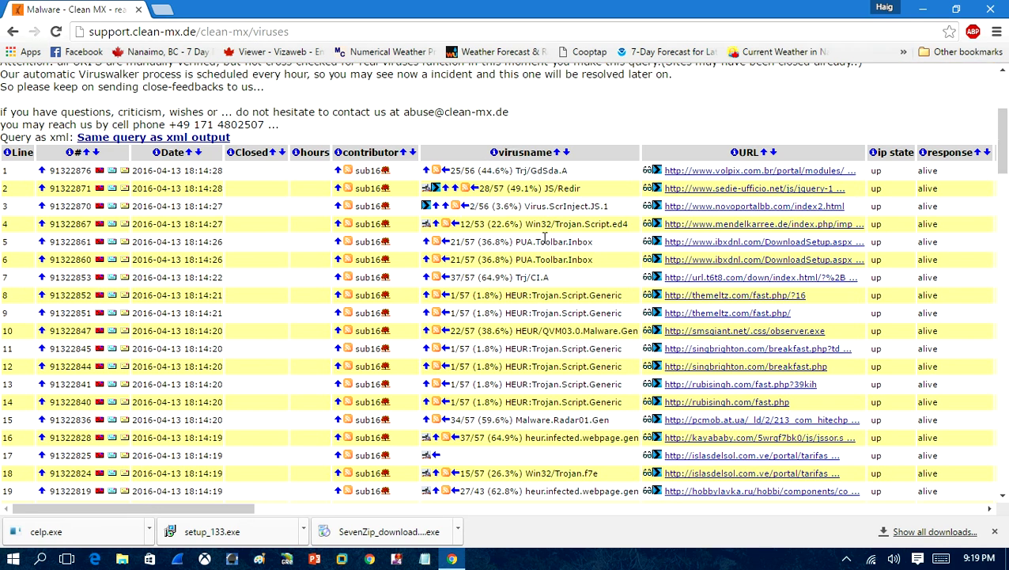
Examine the virus names in the Clean MX table, try the smsgiant.net/.css/observer.exe link and return to the table.
{"action": "left_click_drag", "start_coordinate": [522, 206], "coordinate": [587, 207]}
{"action": "left_click", "coordinate": [535, 306]}
{"action": "scroll", "coordinate": [553, 304], "scroll_direction": "down", "scroll_amount": 3}
{"action": "scroll", "coordinate": [545, 254], "scroll_direction": "up", "scroll_amount": 2}
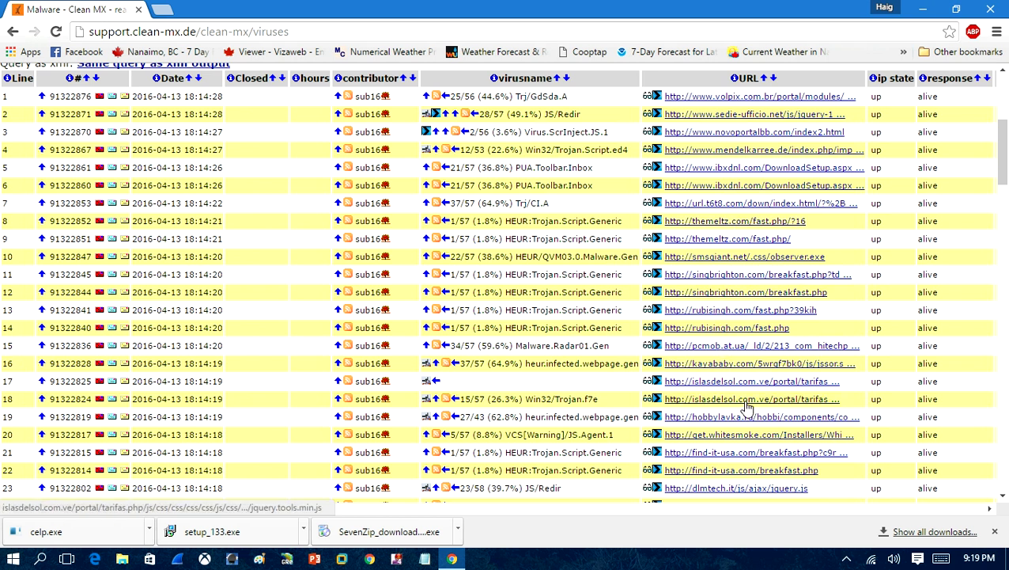
{"action": "left_click", "coordinate": [732, 258]}
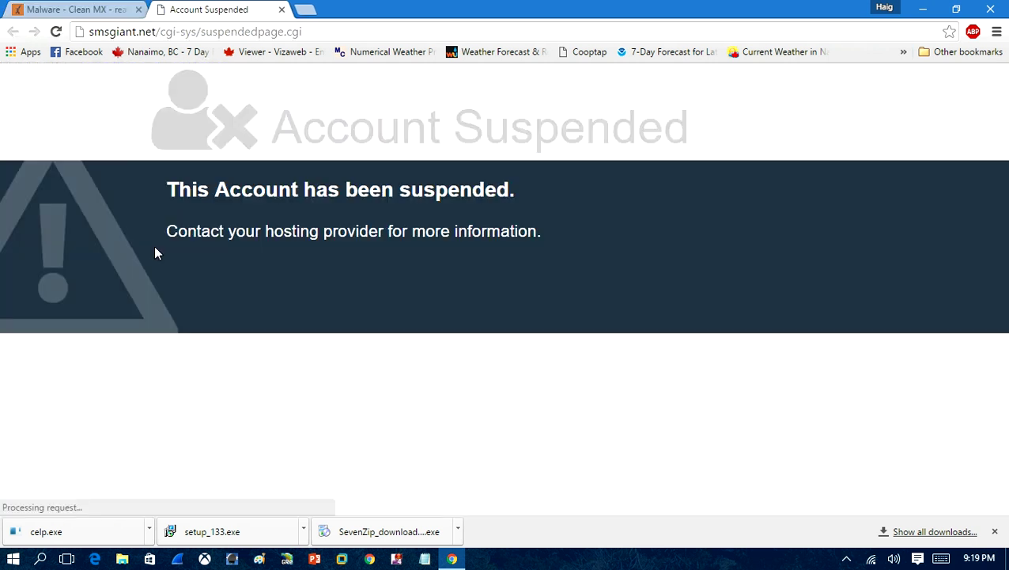
{"action": "left_click", "coordinate": [62, 9]}
Try one of the islasdelsol.com.ve/portal/tarifas links in the Clean MX table and close the tab it opens.
{"action": "scroll", "coordinate": [599, 264], "scroll_direction": "down", "scroll_amount": 3}
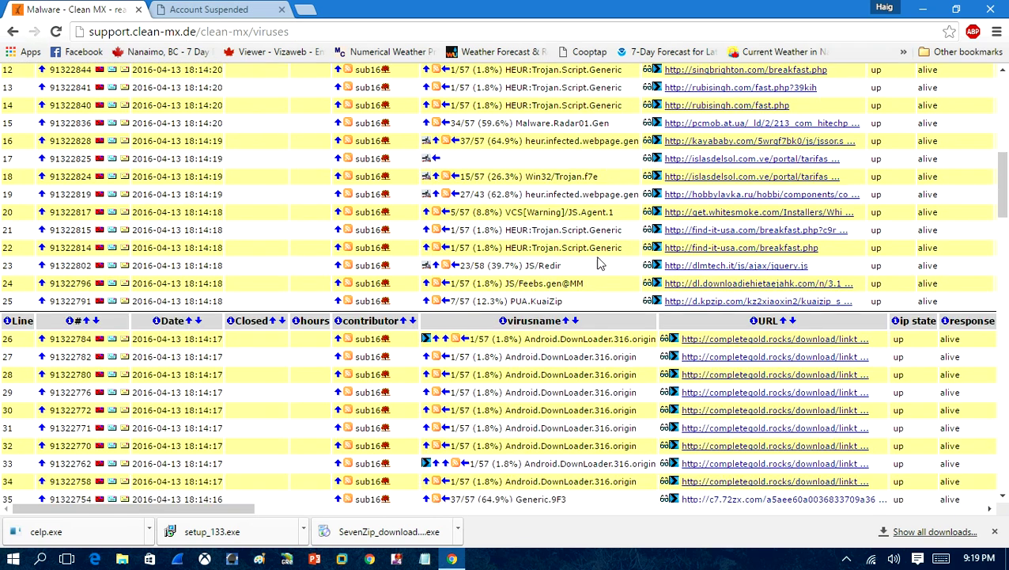
{"action": "left_click", "coordinate": [735, 177]}
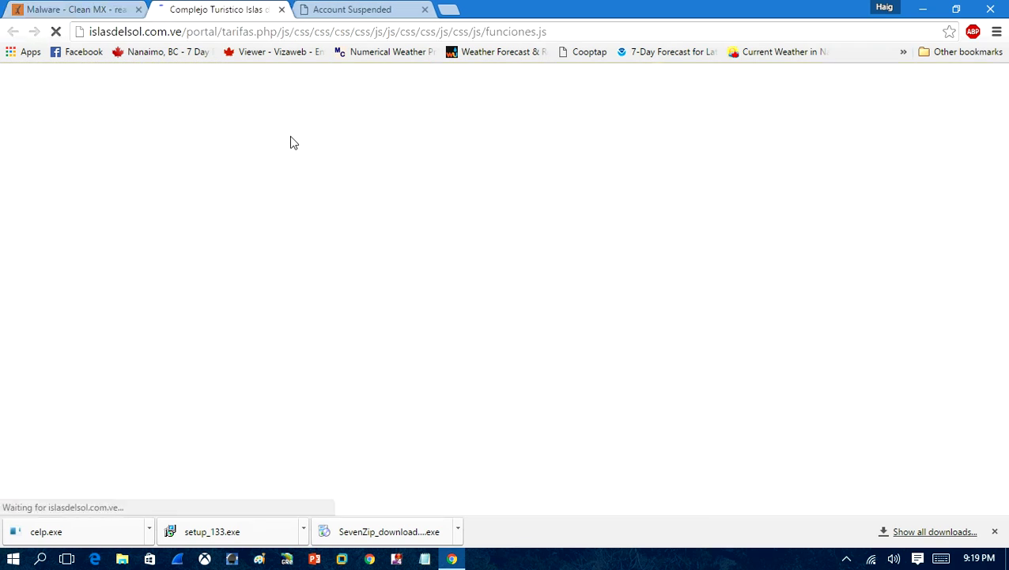
{"action": "left_click", "coordinate": [282, 10]}
{"action": "scroll", "coordinate": [737, 291], "scroll_direction": "up", "scroll_amount": 4}
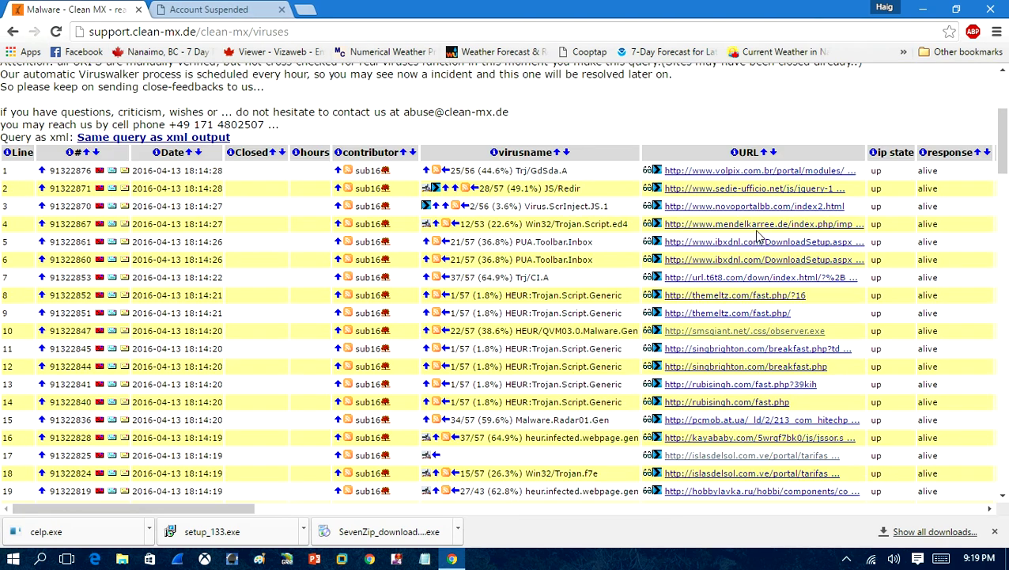
{"action": "scroll", "coordinate": [747, 304], "scroll_direction": "down", "scroll_amount": 12}
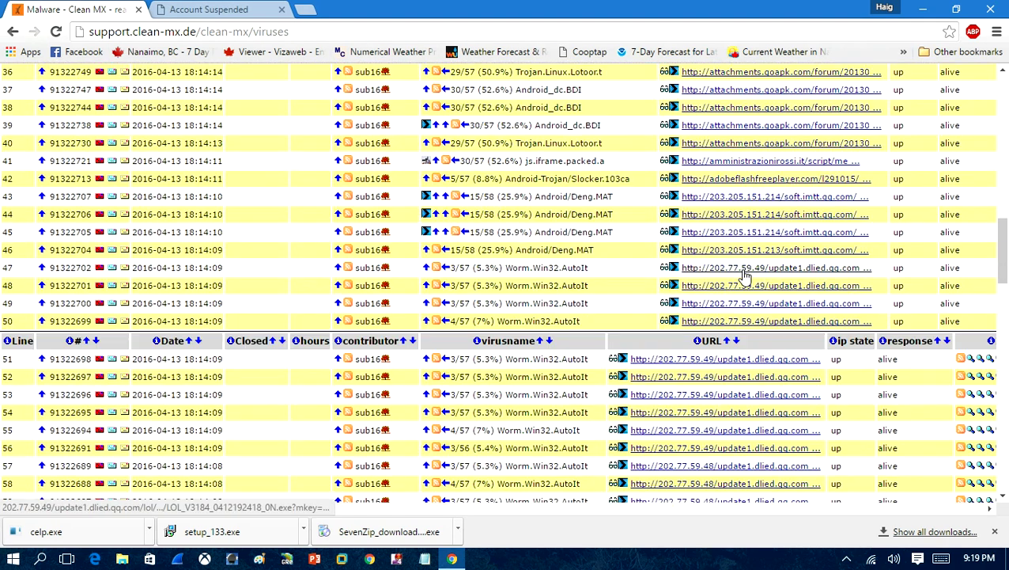
{"action": "scroll", "coordinate": [763, 344], "scroll_direction": "up", "scroll_amount": 4}
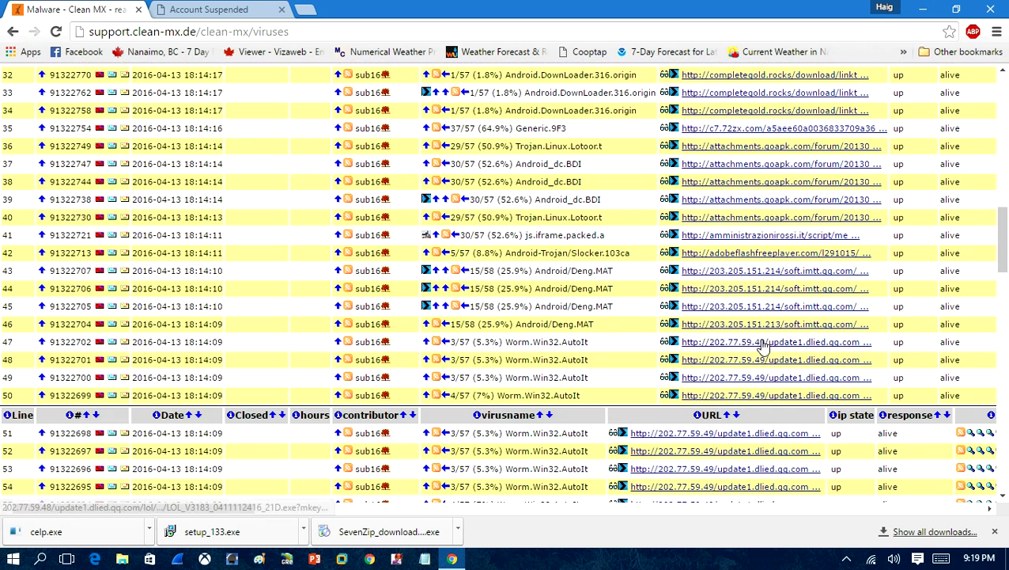
{"action": "left_click", "coordinate": [752, 383]}
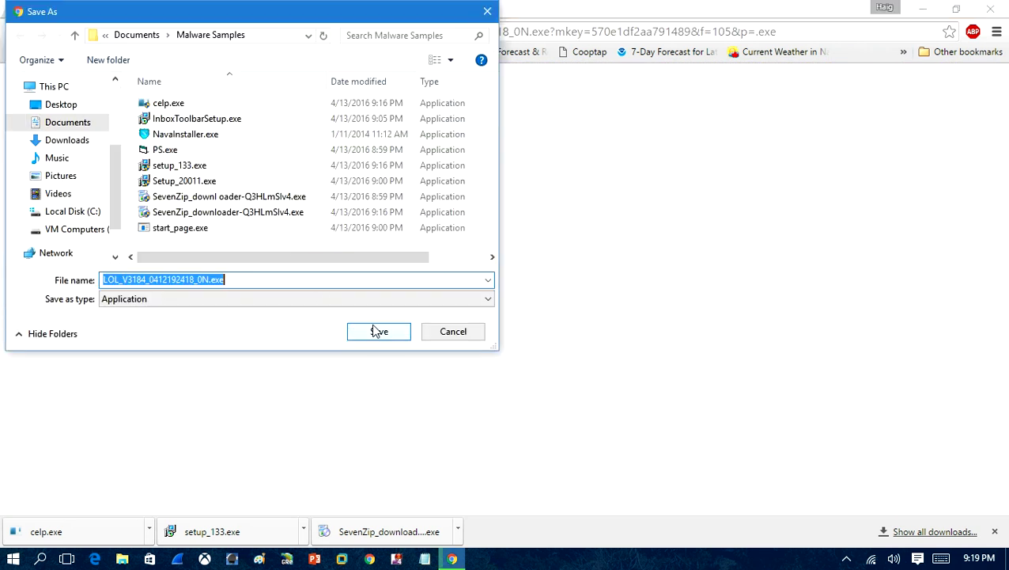
{"action": "left_click", "coordinate": [377, 332]}
Download Setup_22008.exe from the xiazai.51jetso.com/304 entry of the Clean MX table and save it.
{"action": "scroll", "coordinate": [267, 297], "scroll_direction": "down", "scroll_amount": 6}
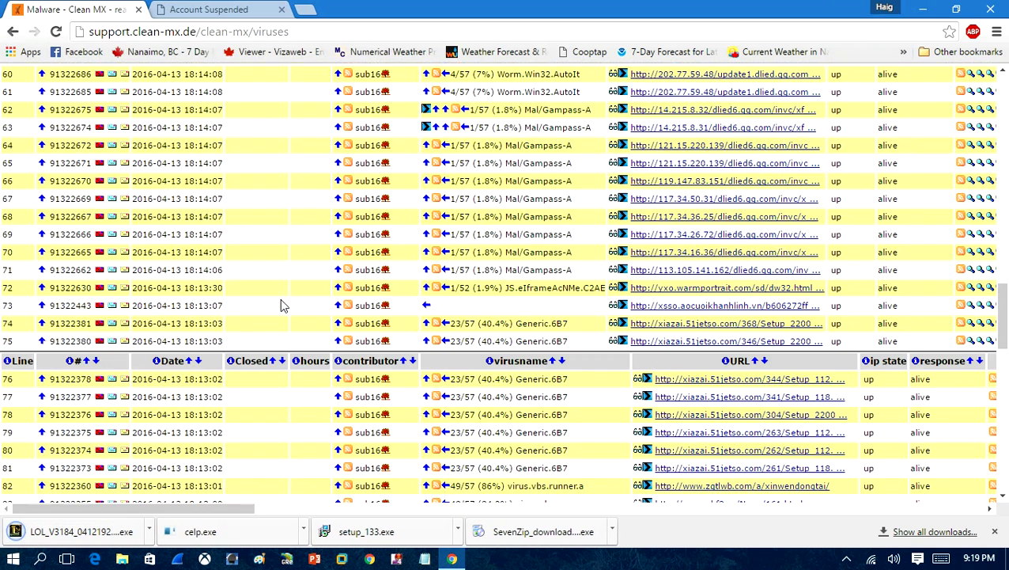
{"action": "left_click", "coordinate": [720, 419]}
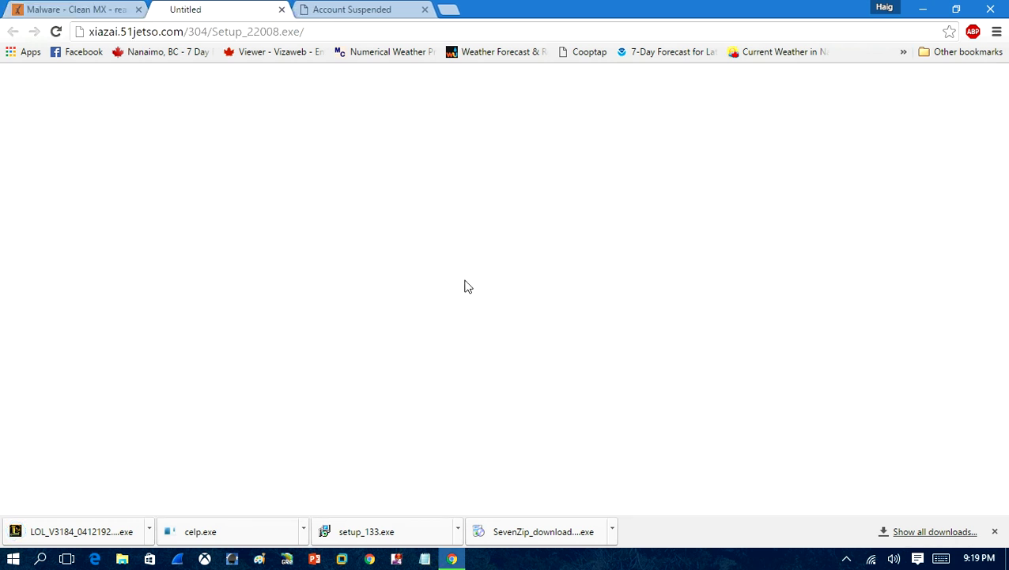
{"action": "left_click", "coordinate": [379, 330]}
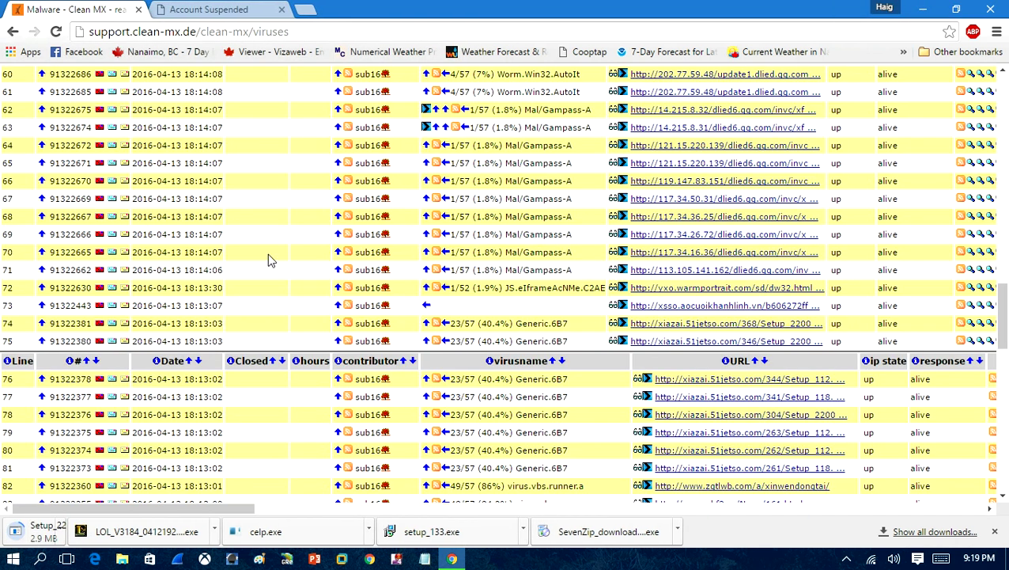
Look through the remaining Clean MX entries down to the query form and return to the start of the page.
{"action": "scroll", "coordinate": [275, 254], "scroll_direction": "down", "scroll_amount": 5}
{"action": "scroll", "coordinate": [275, 255], "scroll_direction": "down", "scroll_amount": 2}
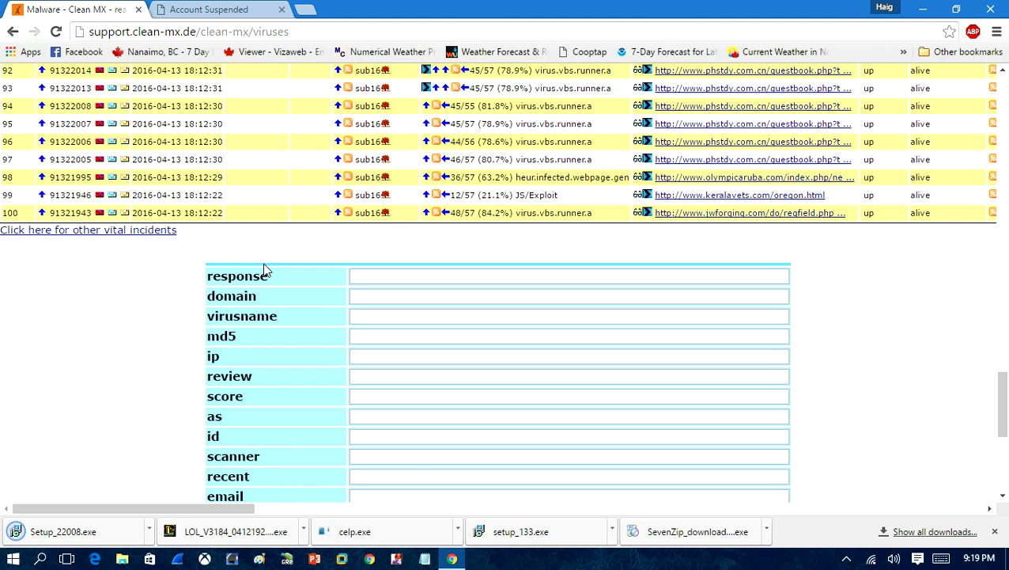
{"action": "scroll", "coordinate": [273, 255], "scroll_direction": "up", "scroll_amount": 12}
{"action": "scroll", "coordinate": [280, 261], "scroll_direction": "up", "scroll_amount": 15}
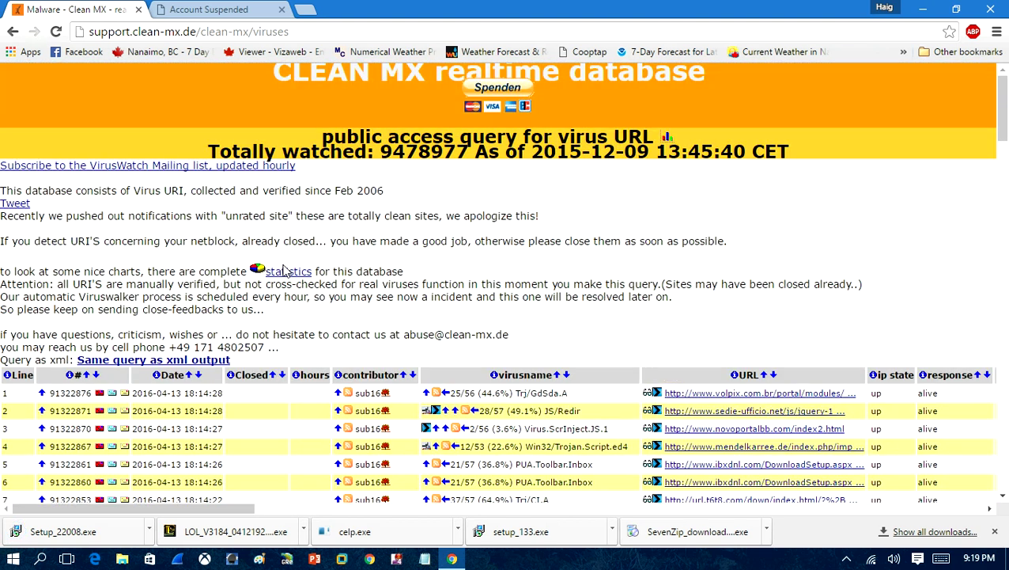